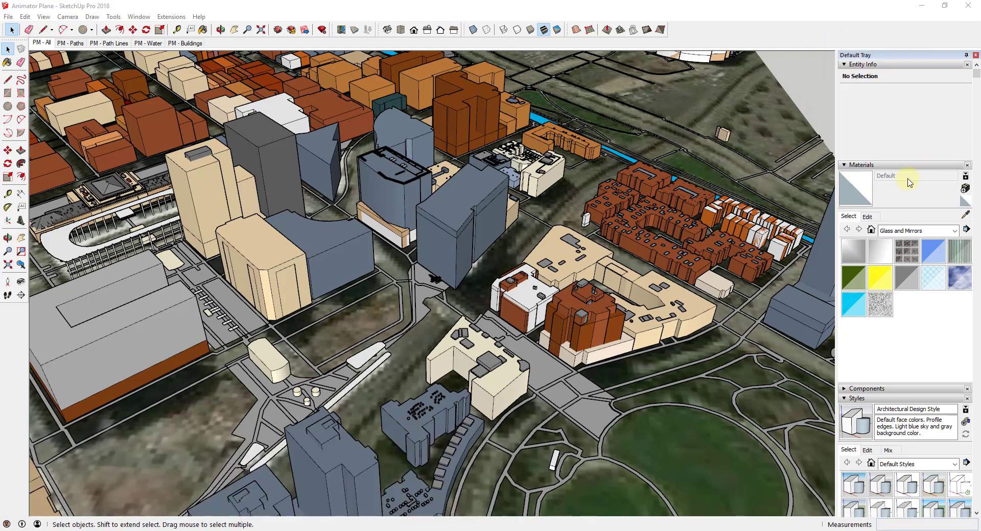
# Step: Examine where the fighter plane sits at street level between the city's tall buildings
pyautogui.scroll(4, 446, 285)
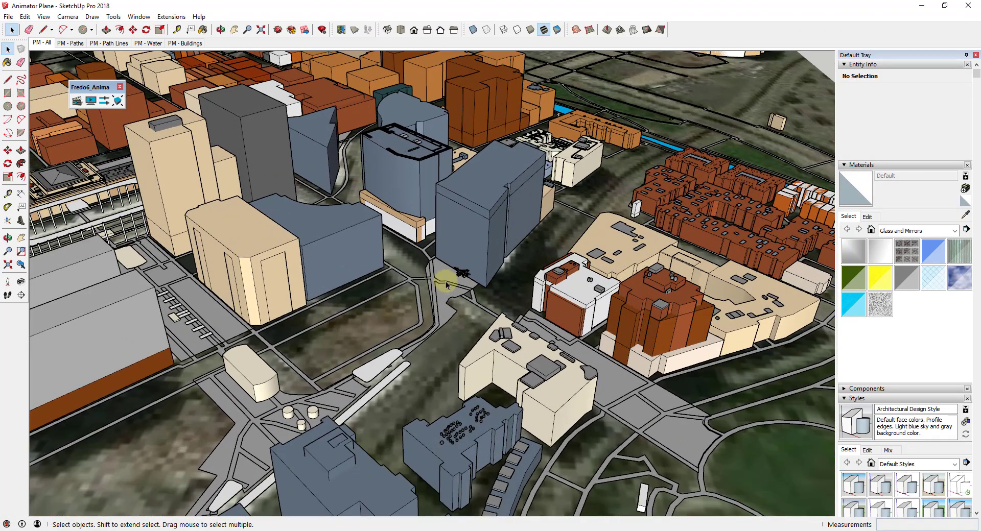
pyautogui.scroll(5, 459, 279)
pyautogui.moveTo(542, 286); pyautogui.dragTo(358, 194, button='middle')
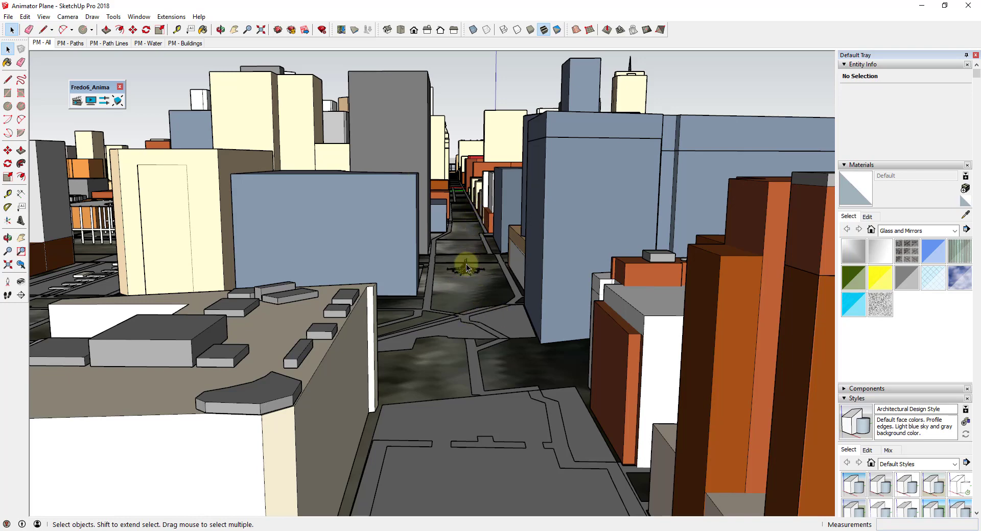
pyautogui.moveTo(415, 245); pyautogui.dragTo(511, 309, button='middle')
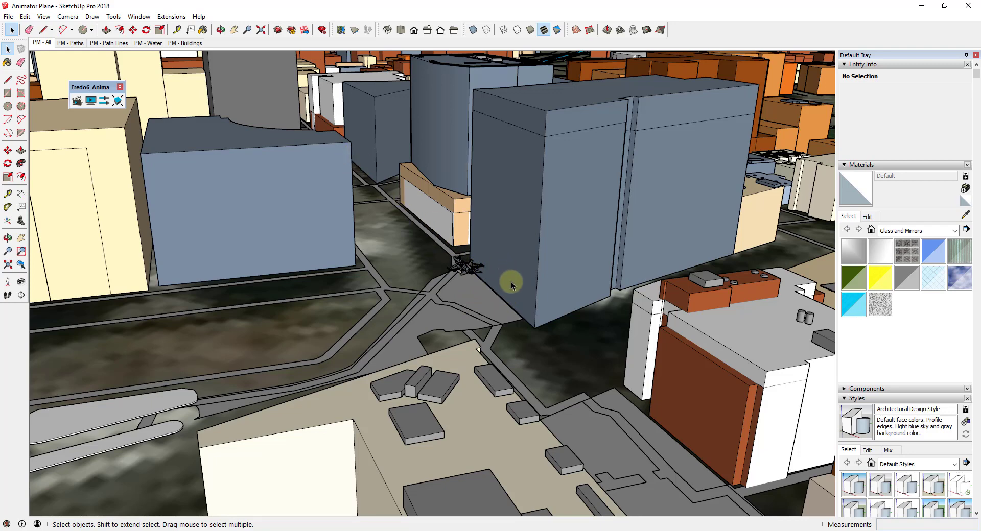
pyautogui.moveTo(495, 278); pyautogui.dragTo(412, 259, button='middle')
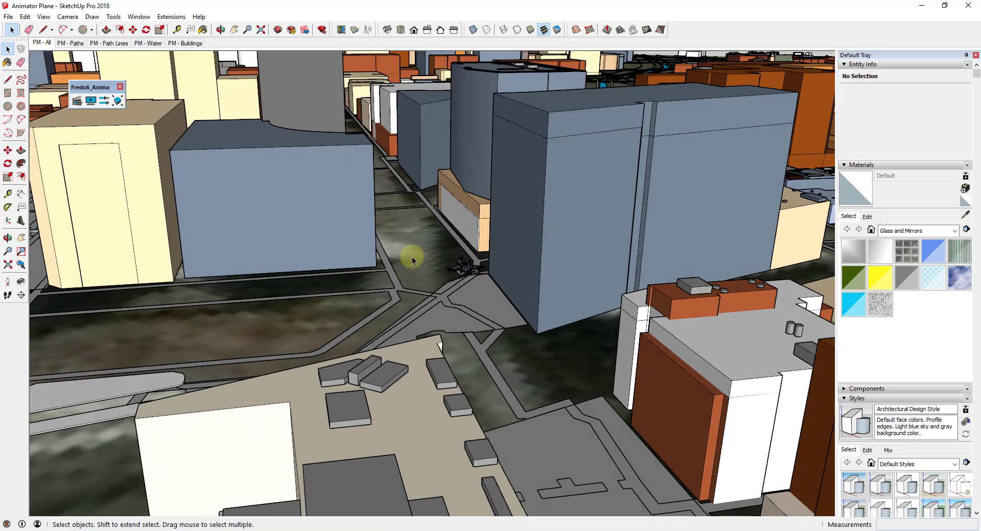
pyautogui.moveTo(90, 93); pyautogui.dragTo(95, 100)
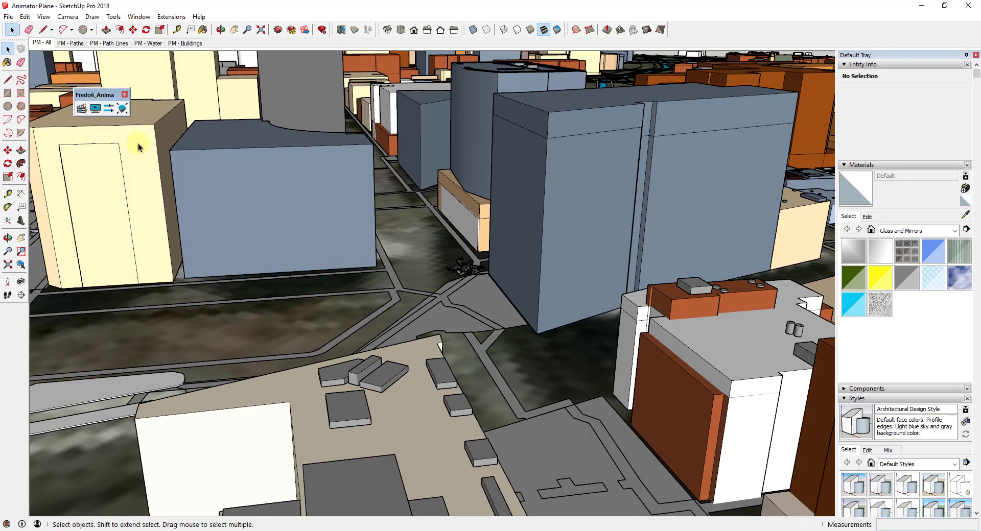
pyautogui.scroll(3, 470, 268)
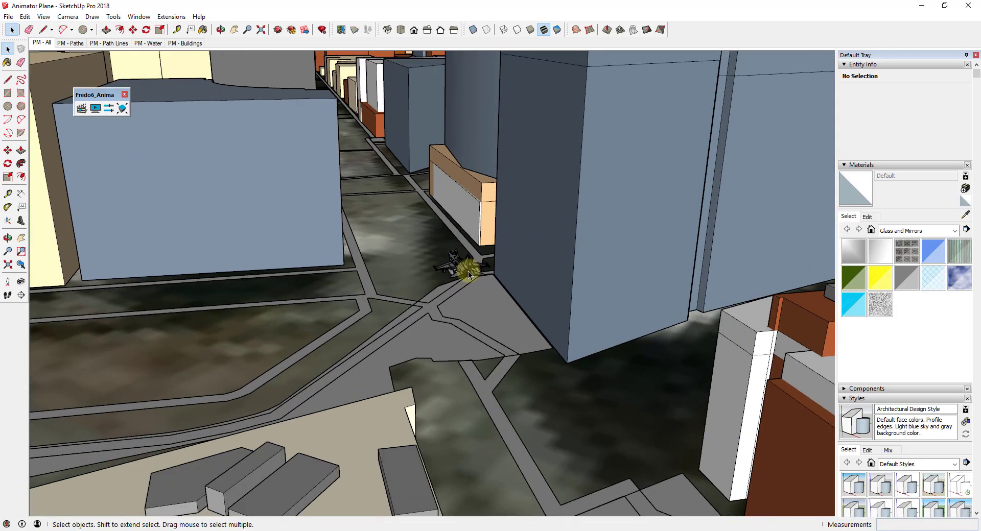
pyautogui.moveTo(468, 274); pyautogui.dragTo(503, 291, button='middle')
pyautogui.scroll(-5, 458, 274)
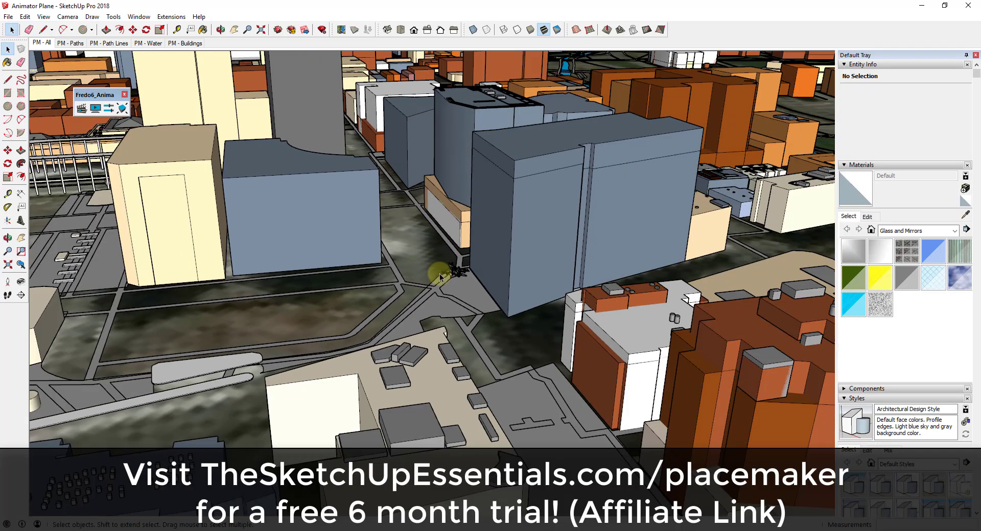
# Step: Survey the whole city model from above and inspect its downtown building blocks from closer in
pyautogui.scroll(-5, 440, 277)
pyautogui.moveTo(439, 277); pyautogui.dragTo(387, 225, button='middle')
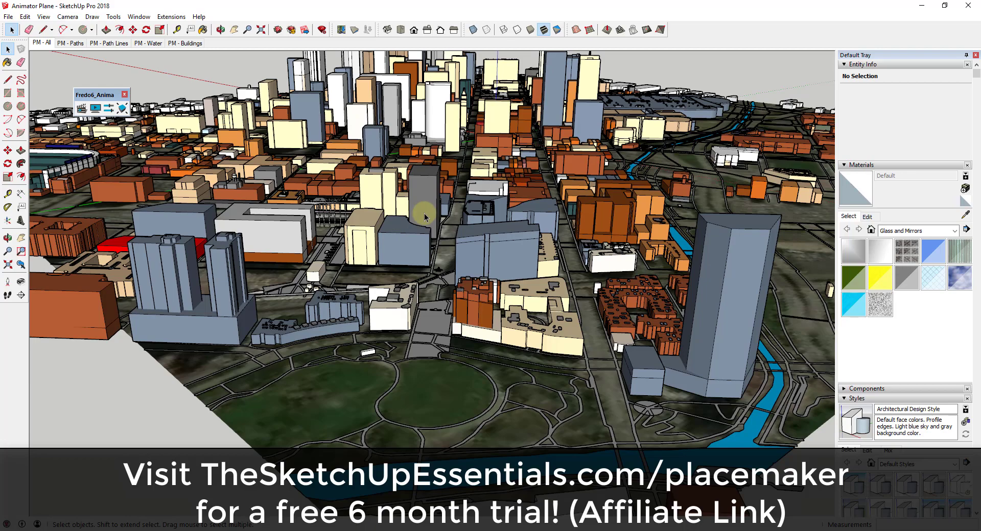
pyautogui.scroll(-5, 424, 217)
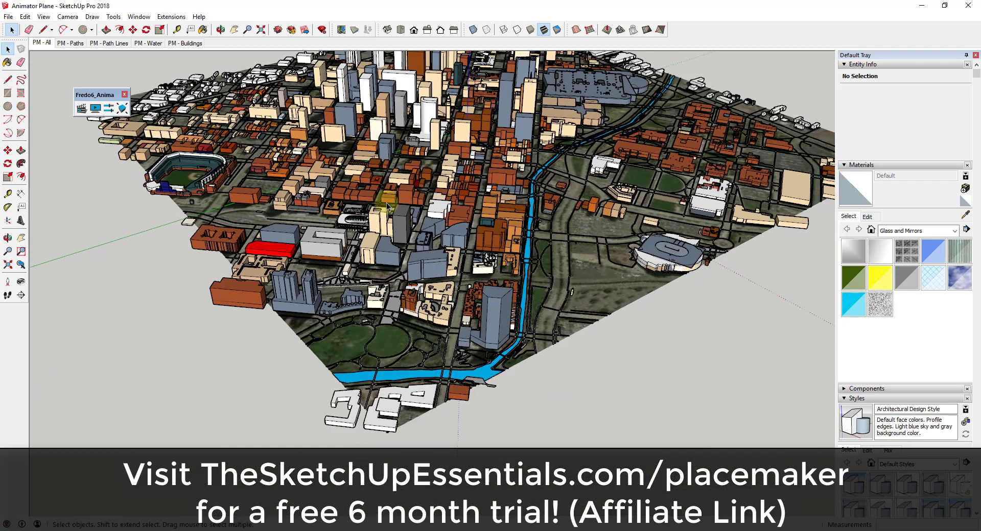
pyautogui.moveTo(386, 207); pyautogui.dragTo(374, 79, button='middle')
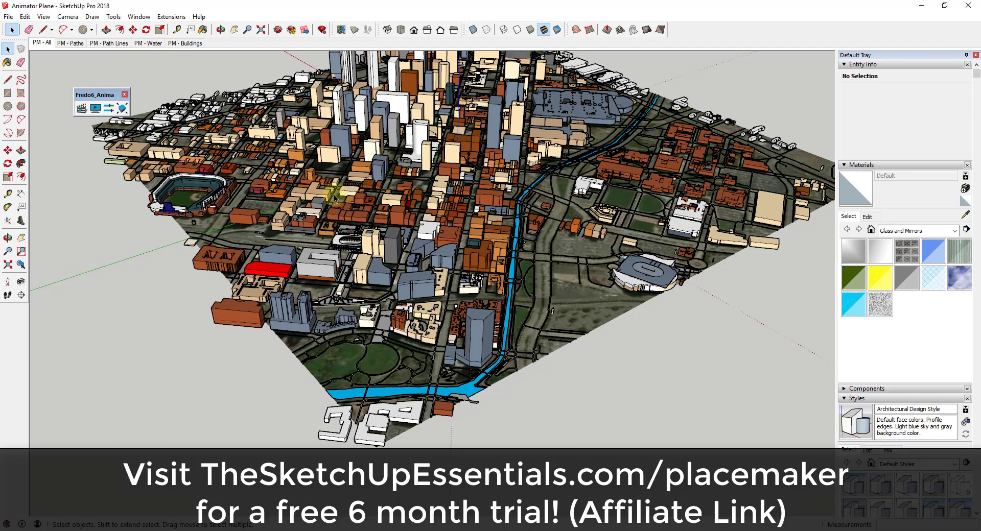
pyautogui.scroll(5, 348, 214)
pyautogui.moveTo(420, 194); pyautogui.dragTo(546, 179, button='middle')
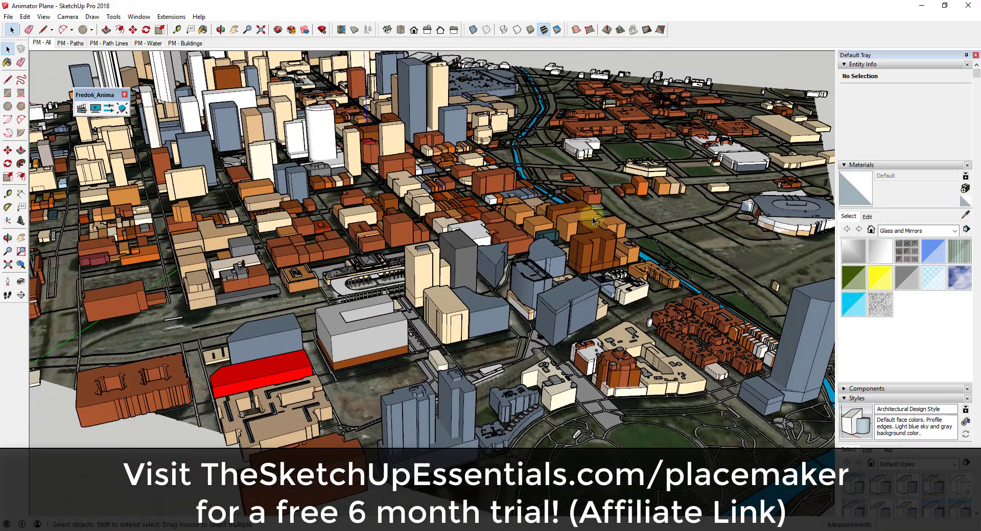
pyautogui.scroll(5, 457, 230)
pyautogui.scroll(5, 307, 124)
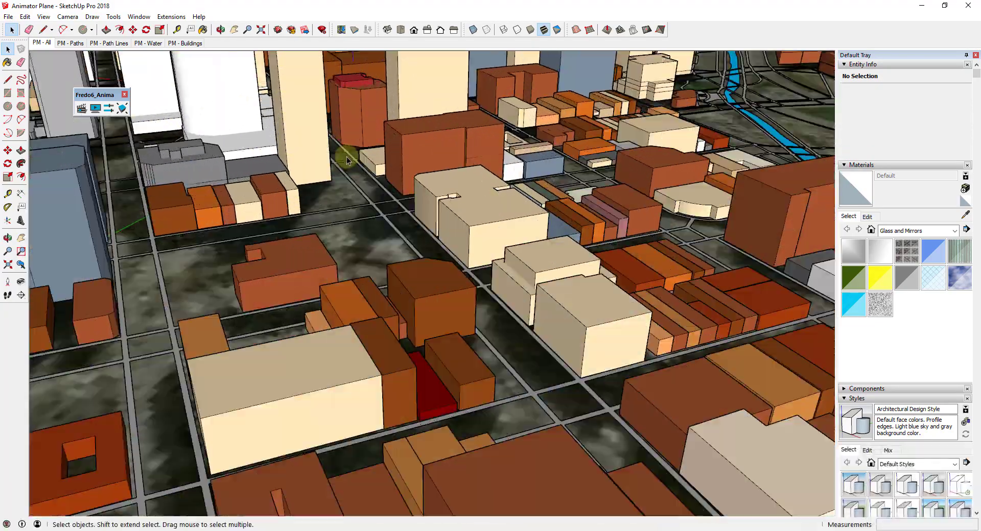
pyautogui.scroll(-5, 312, 127)
pyautogui.moveTo(314, 131); pyautogui.dragTo(356, 169, button='middle')
pyautogui.scroll(6, 287, 148)
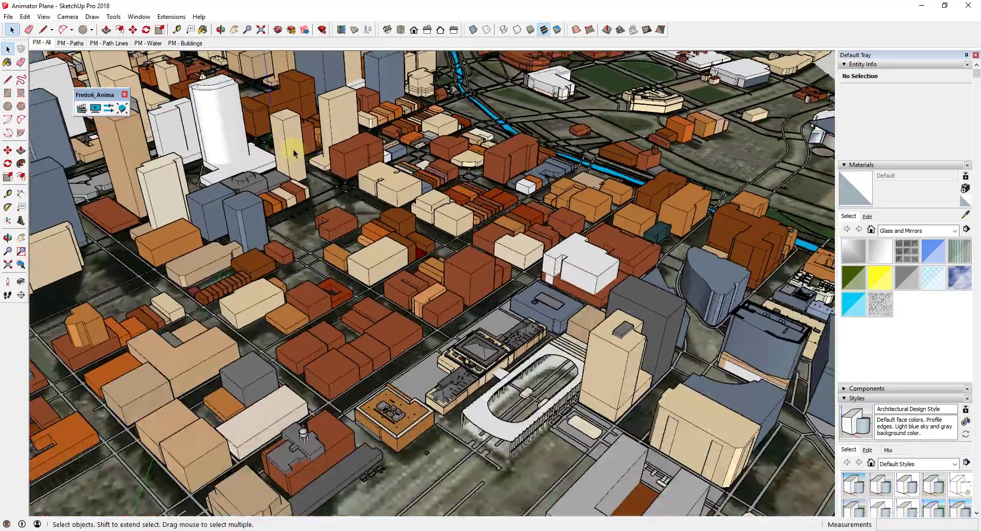
pyautogui.moveTo(272, 149); pyautogui.dragTo(405, 160, button='middle')
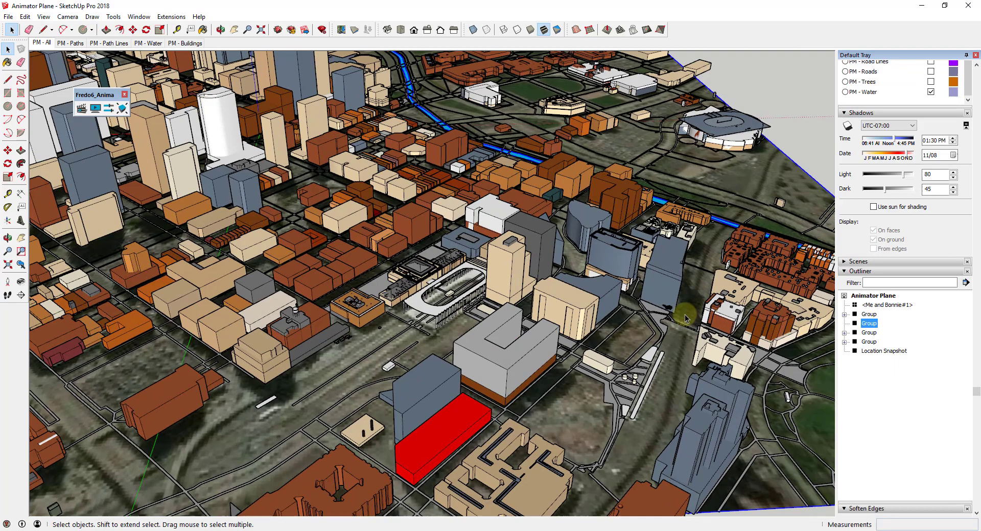
# Step: Name the plane's group "Fighter Plane" and check it from behind, facing down the street
pyautogui.scroll(8, 679, 312)
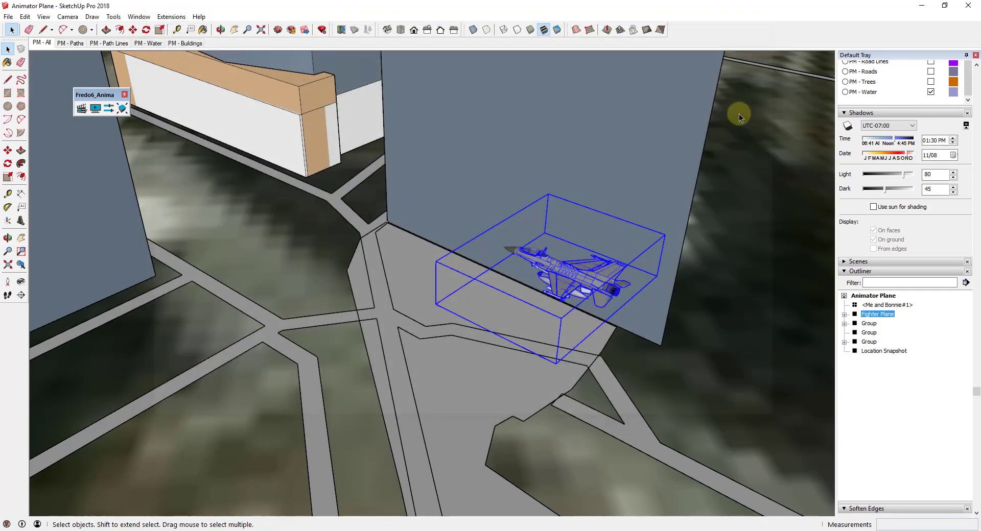
pyautogui.moveTo(740, 113); pyautogui.dragTo(518, 290, button='middle')
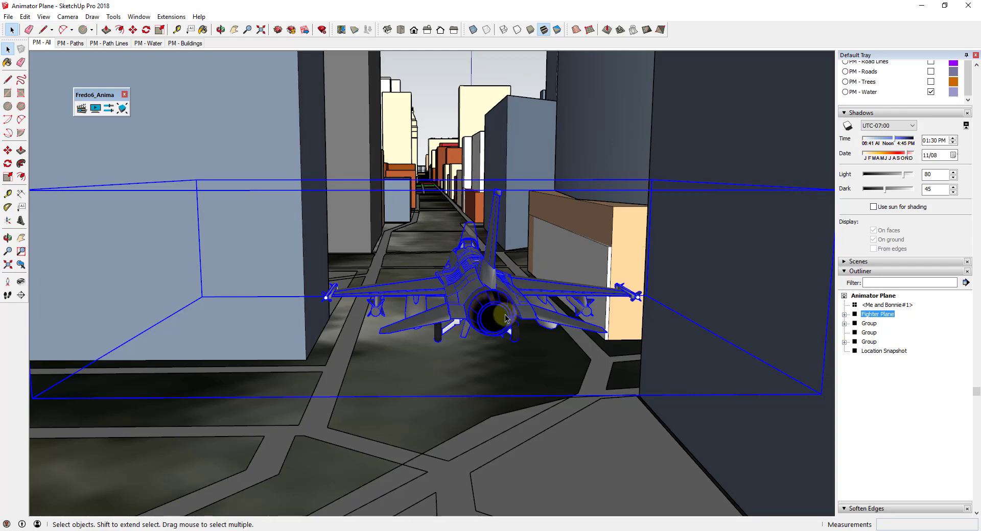
pyautogui.scroll(-4, 504, 314)
pyautogui.moveTo(504, 314); pyautogui.dragTo(476, 263, button='middle')
pyautogui.scroll(-6, 480, 284)
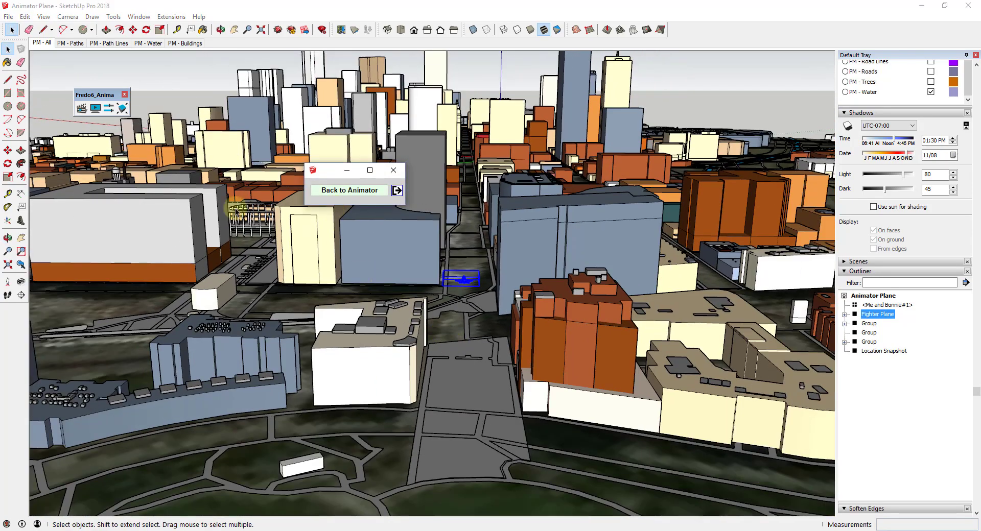
# Step: Examine how the street grid runs relative to the model axes, following the street ahead of the fighter plane
pyautogui.moveTo(125, 173); pyautogui.dragTo(368, 343, button='middle')
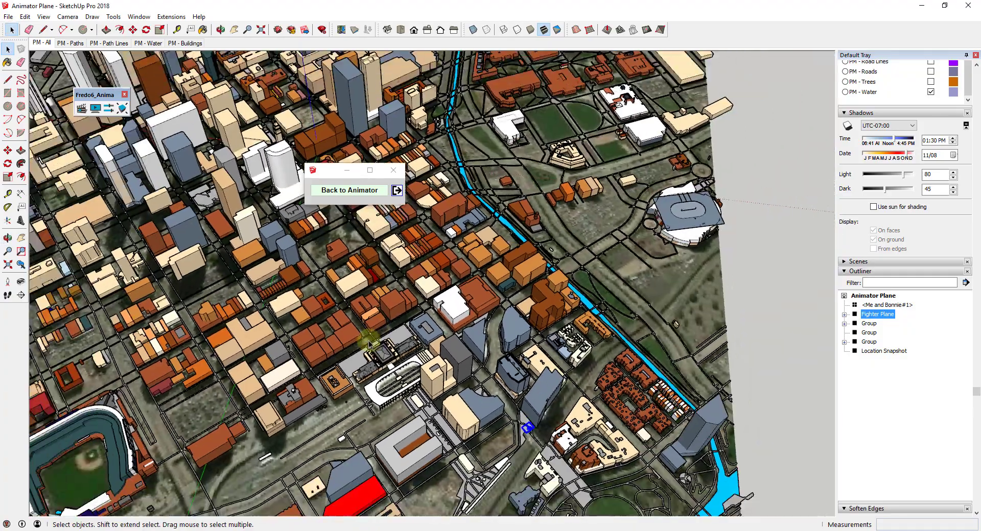
pyautogui.scroll(-5, 369, 343)
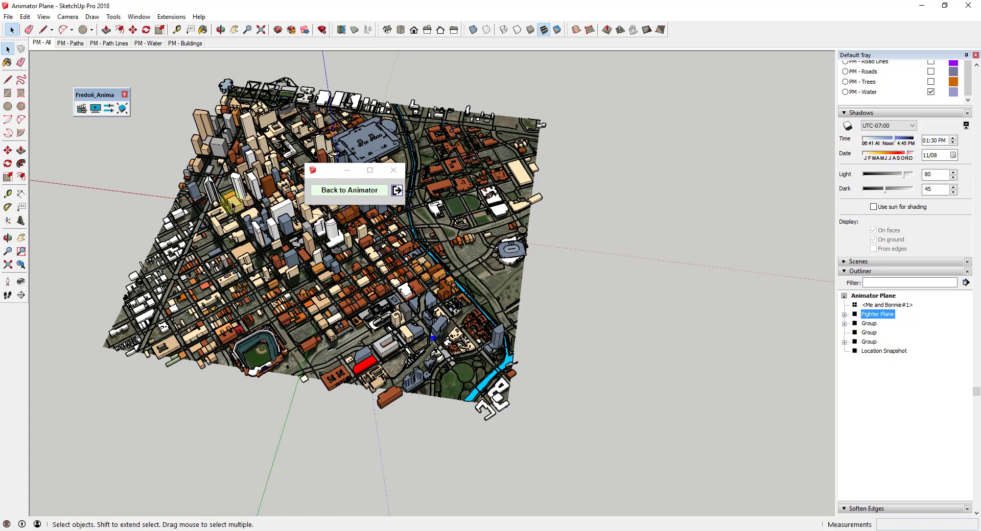
pyautogui.moveTo(454, 311); pyautogui.dragTo(411, 296, button='middle')
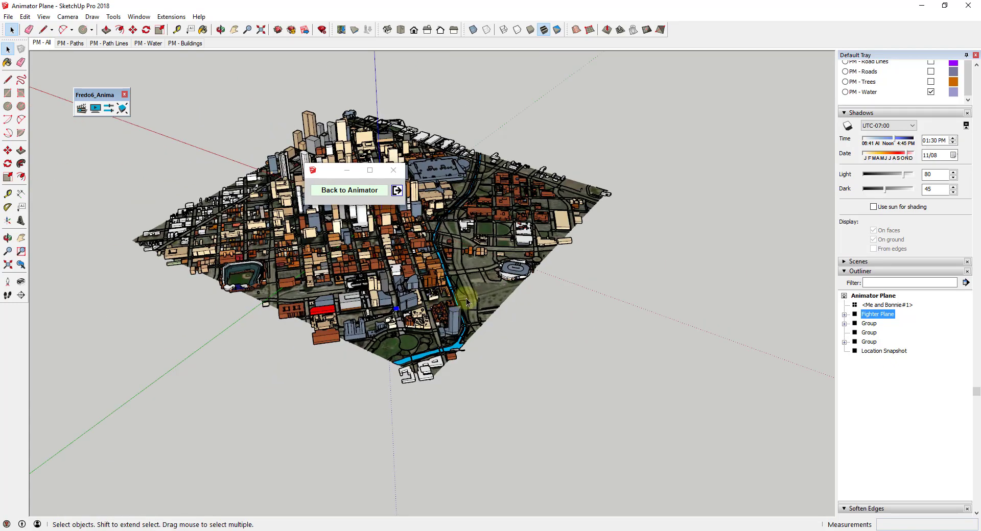
pyautogui.scroll(5, 412, 296)
pyautogui.scroll(5, 412, 297)
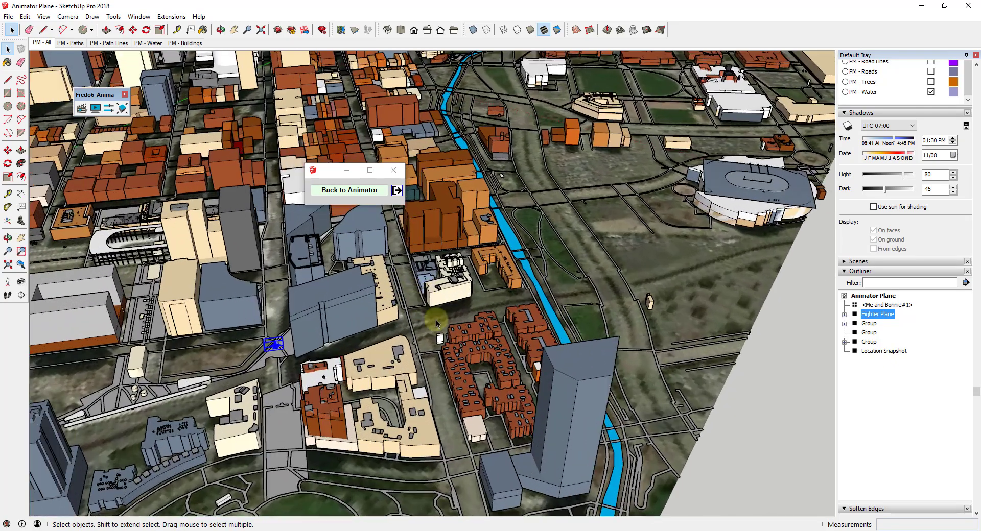
pyautogui.moveTo(438, 330); pyautogui.dragTo(440, 307, button='middle')
pyautogui.scroll(6, 270, 332)
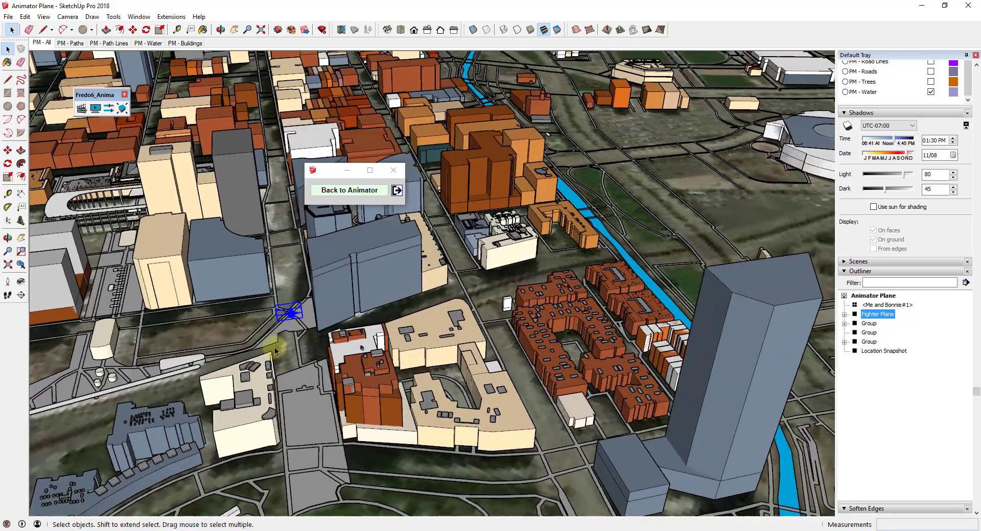
pyautogui.scroll(4, 268, 336)
pyautogui.moveTo(332, 332); pyautogui.dragTo(329, 176, button='middle')
pyautogui.moveTo(330, 176); pyautogui.dragTo(509, 132)
pyautogui.scroll(5, 350, 256)
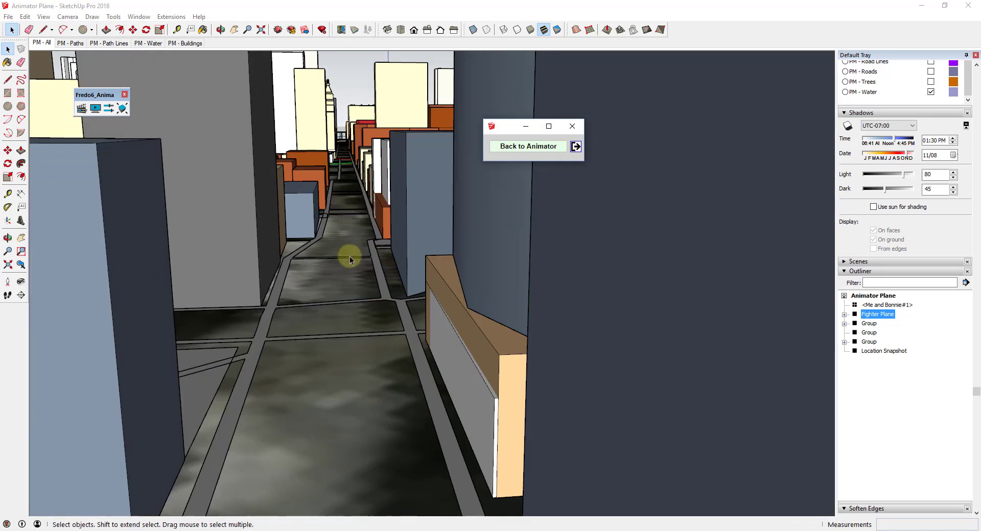
pyautogui.scroll(-5, 345, 199)
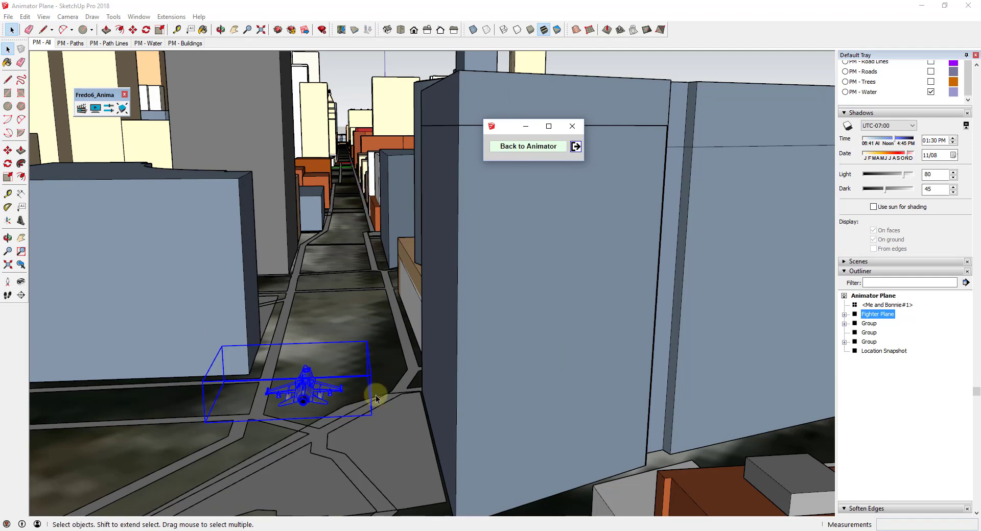
pyautogui.scroll(-5, 347, 255)
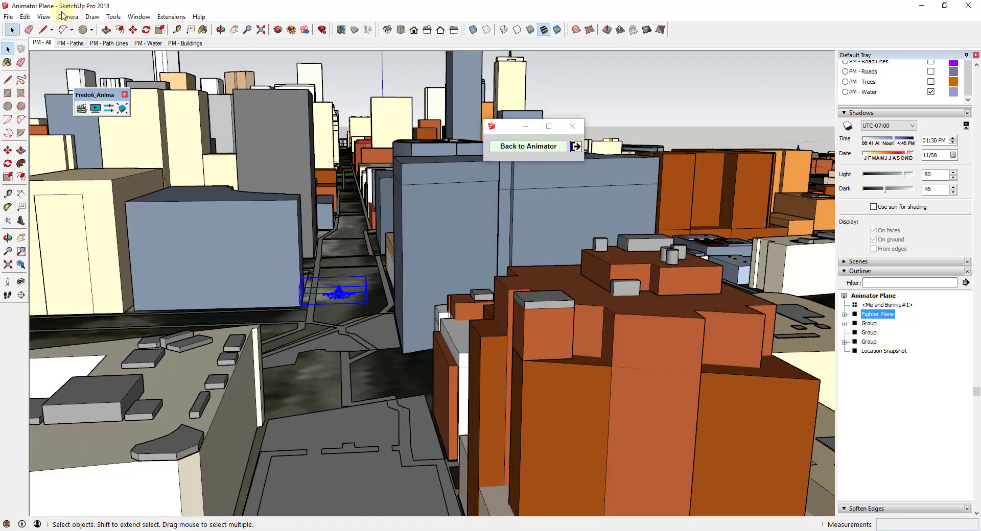
# Step: Reset the drawing axes with the origin on the street behind the plane and the red axis running along the street
pyautogui.click(43, 17)
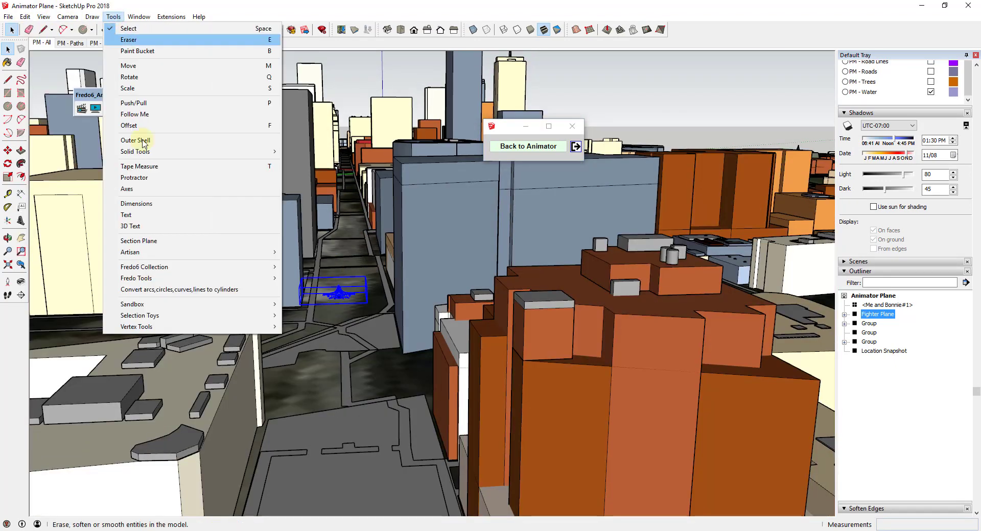
pyautogui.click(134, 189)
pyautogui.scroll(2, 353, 368)
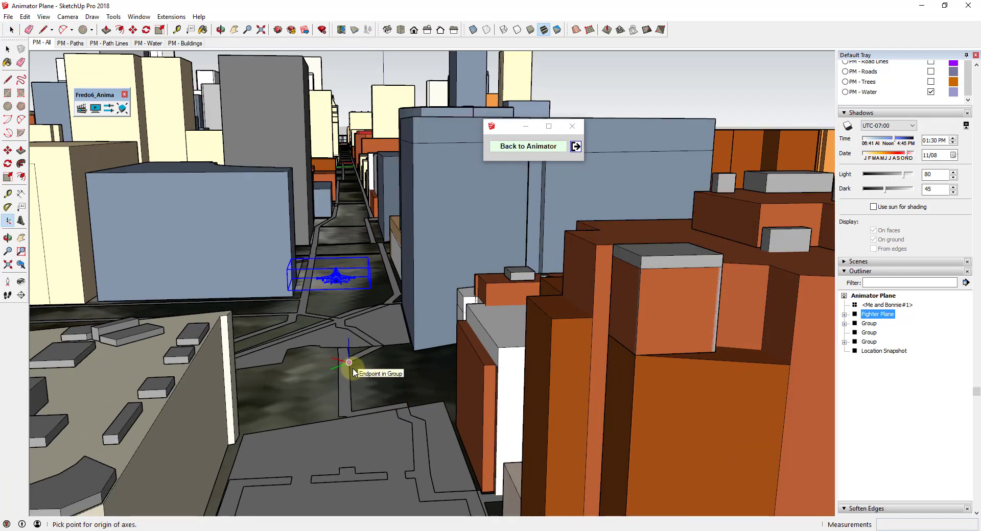
pyautogui.scroll(1, 358, 363)
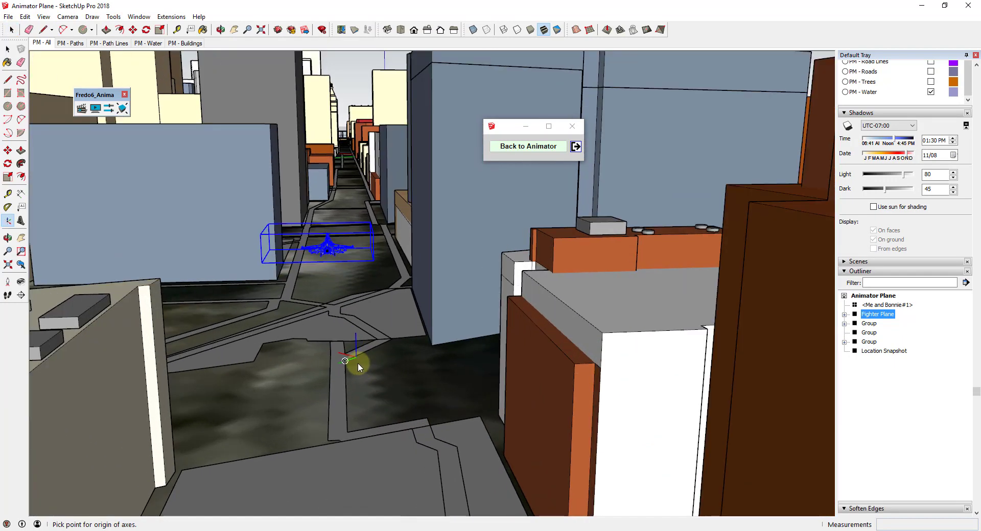
pyautogui.click(355, 361)
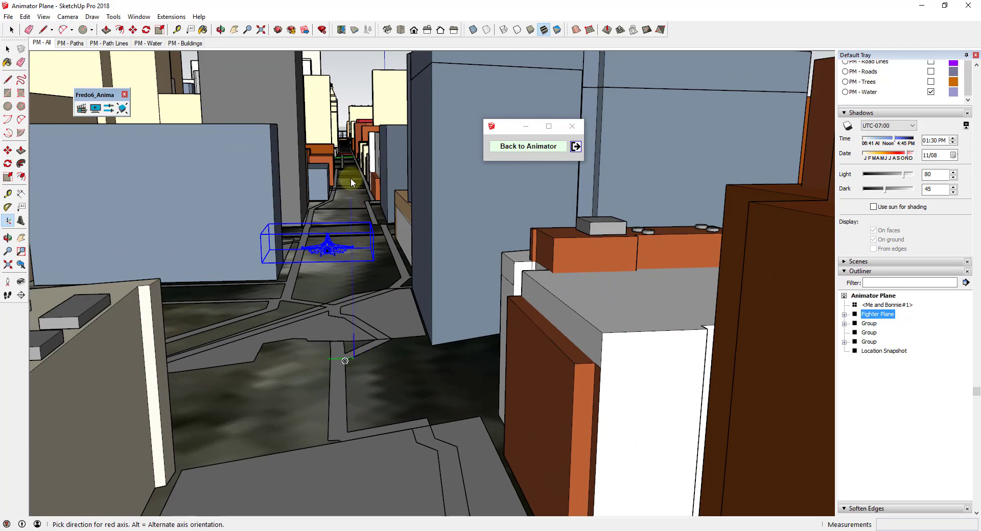
pyautogui.moveTo(351, 181); pyautogui.dragTo(335, 292, button='middle')
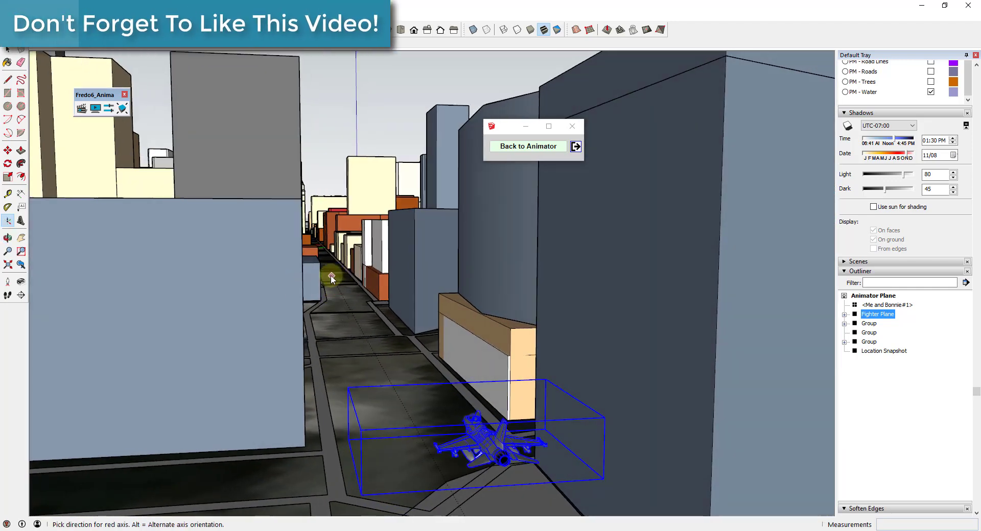
pyautogui.click(331, 276)
pyautogui.scroll(-3, 344, 291)
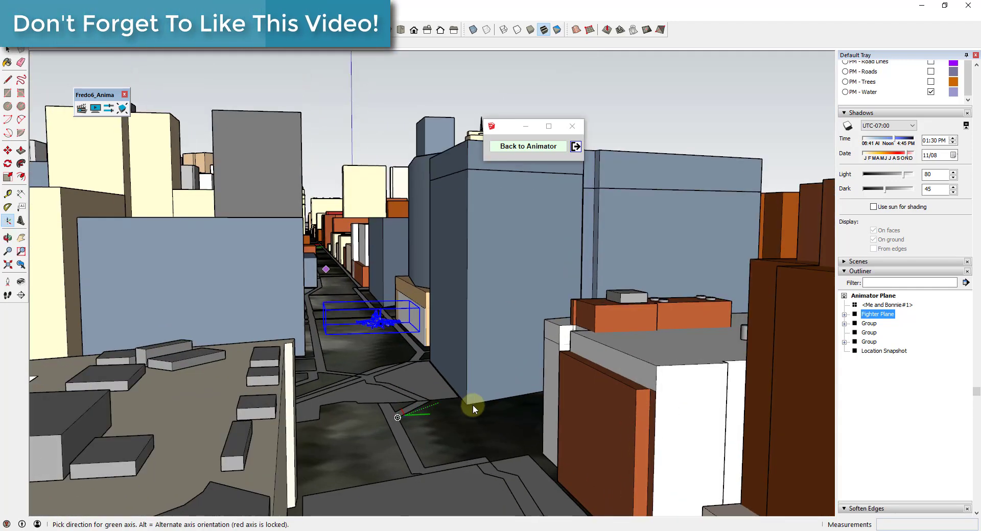
pyautogui.click(321, 422)
# Step: Move the fighter plane about 14 feet along the green axis to the street's centre, and return to Animator
pyautogui.moveTo(460, 427); pyautogui.dragTo(403, 378, button='middle')
pyautogui.scroll(3, 390, 315)
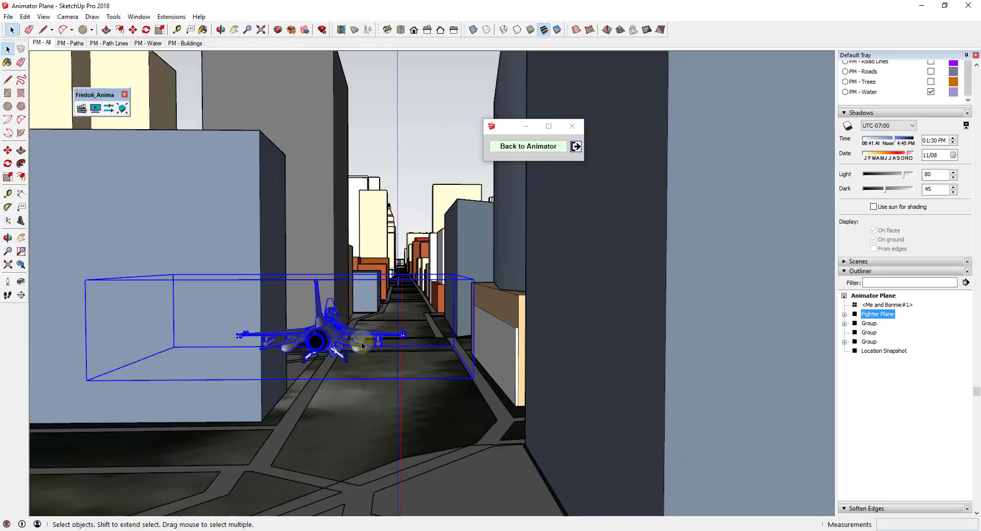
pyautogui.press('m')
pyautogui.click(319, 333)
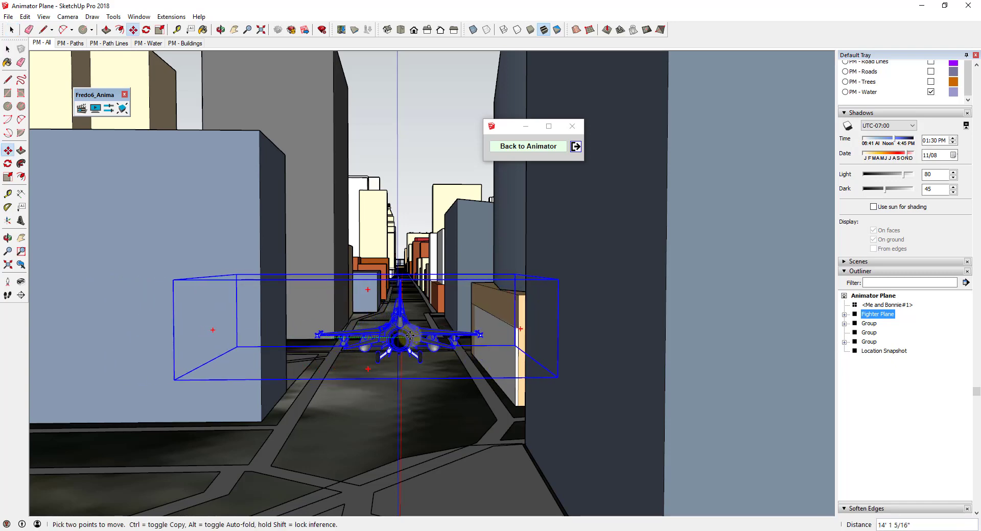
pyautogui.moveTo(416, 335); pyautogui.dragTo(383, 338, button='middle')
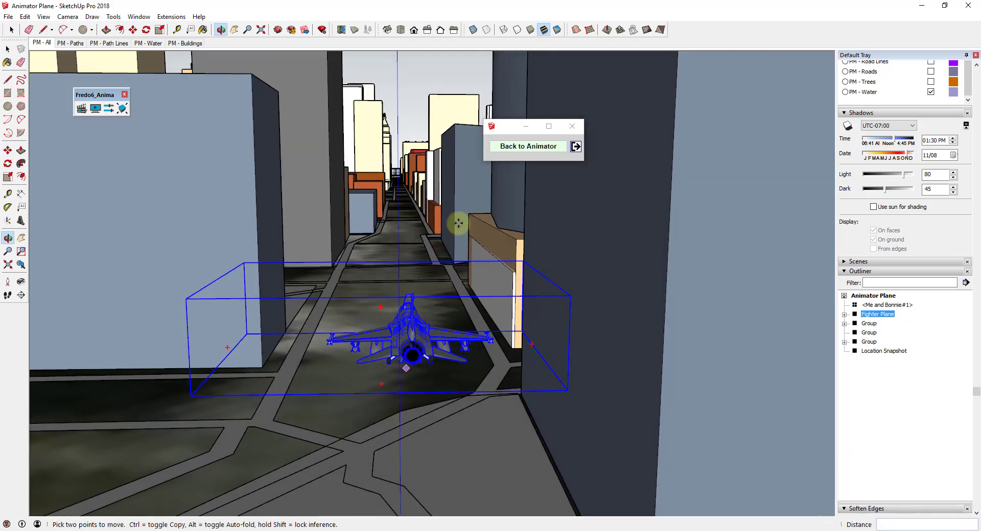
pyautogui.click(513, 146)
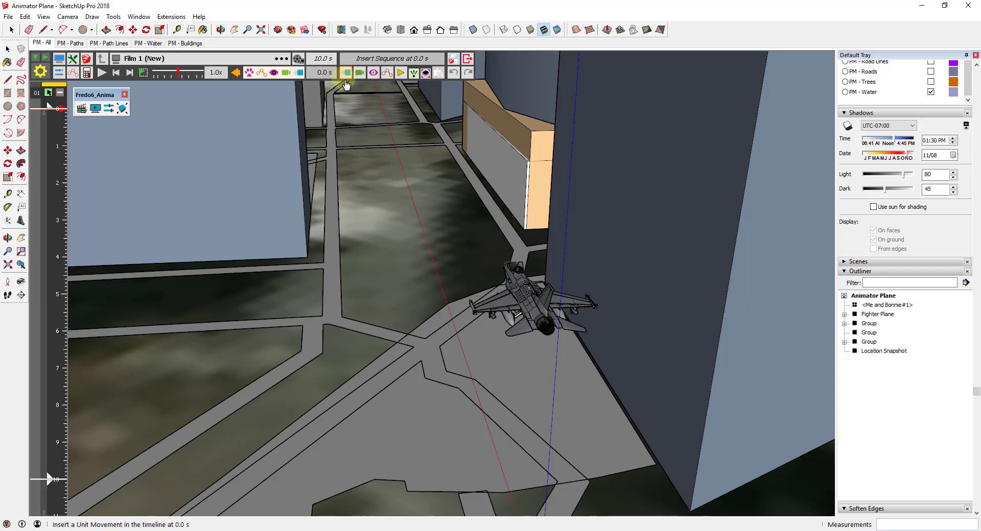
# Step: Insert a new unit movement at 0.0 s in the film and select the whole Fighter Plane group as its object
pyautogui.click(346, 76)
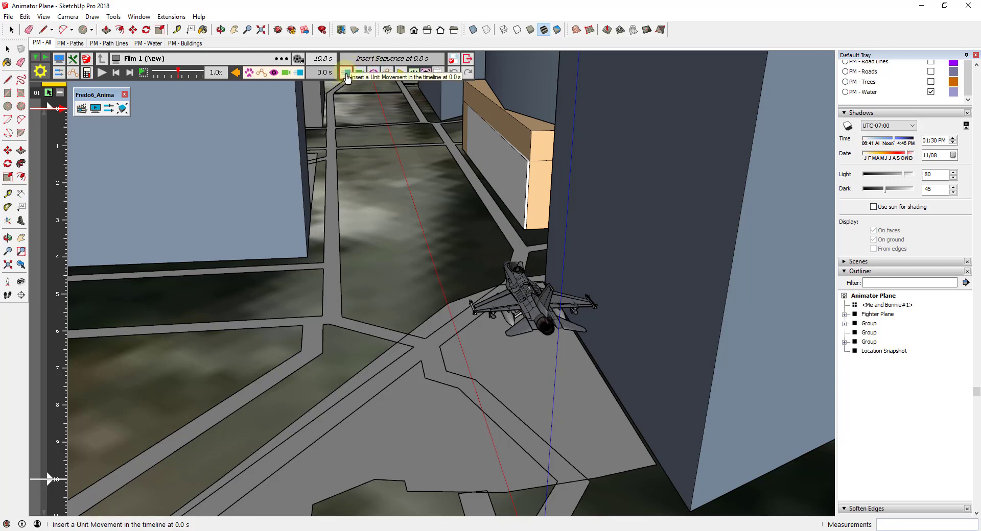
pyautogui.click(345, 75)
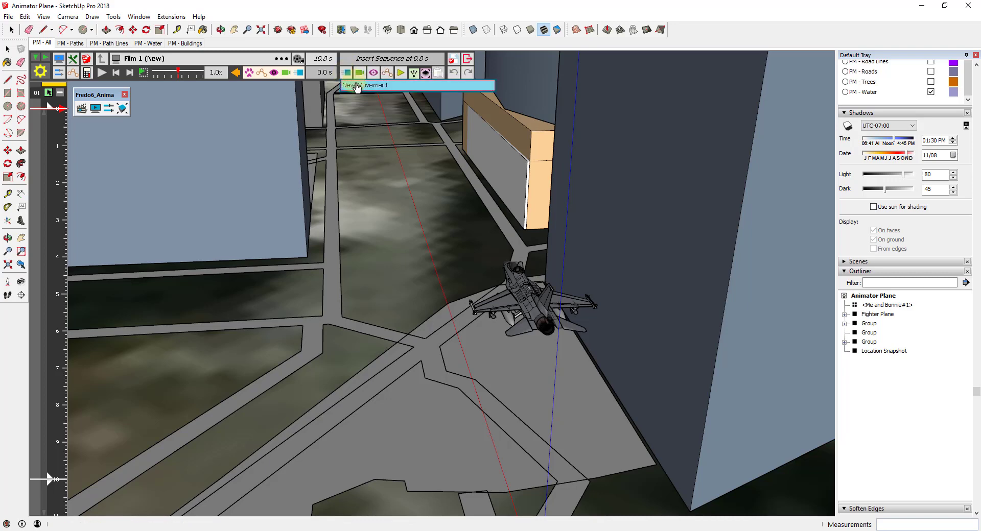
pyautogui.click(358, 87)
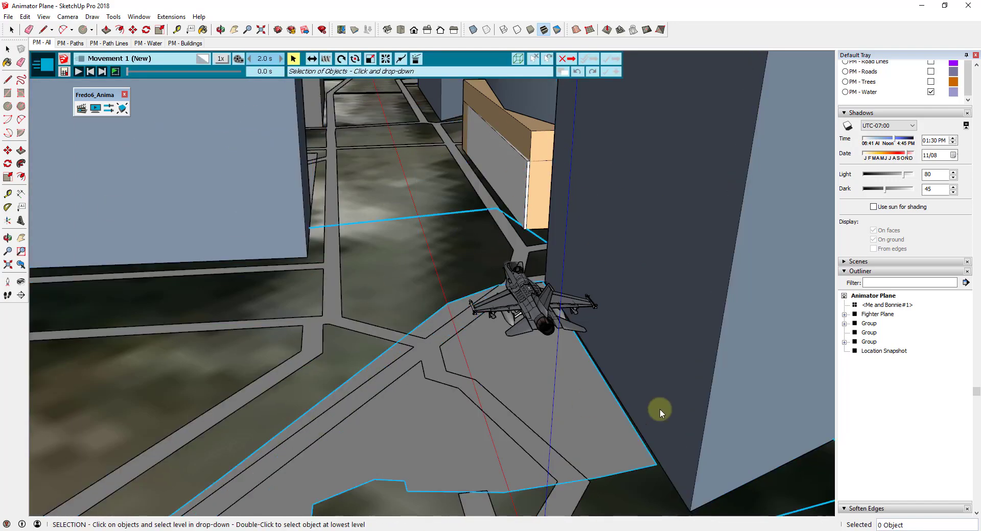
pyautogui.click(529, 301)
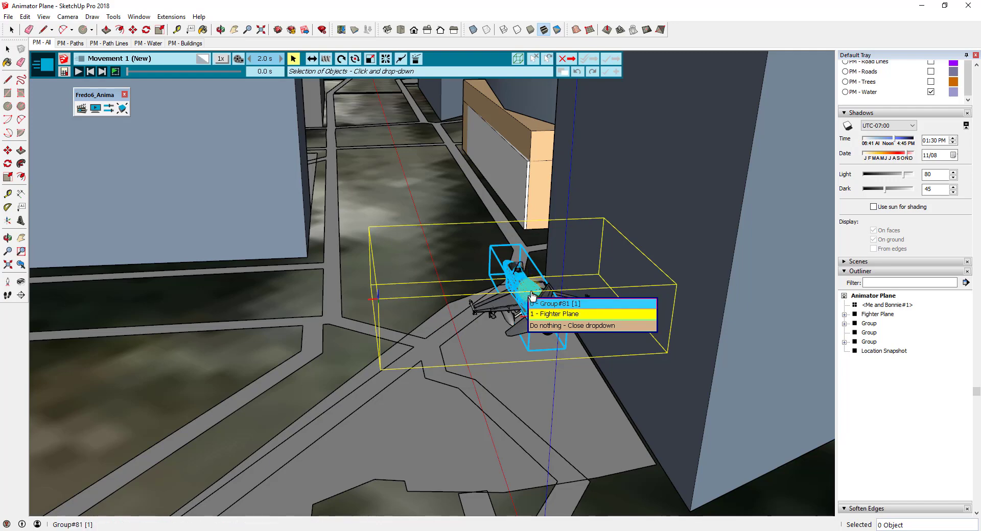
pyautogui.click(546, 318)
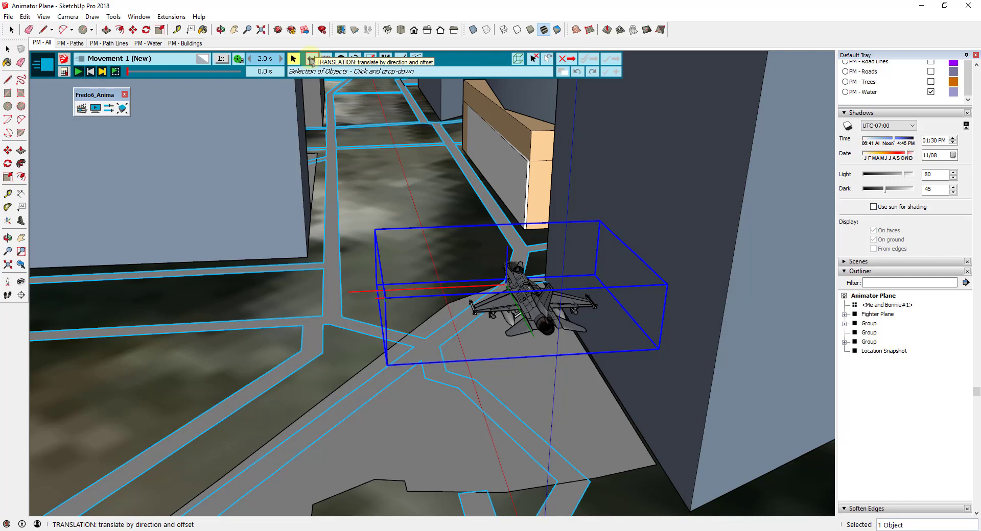
# Step: Add a translation that carries the fighter plane about 3,322 feet straight down the street along the red axis
pyautogui.click(312, 60)
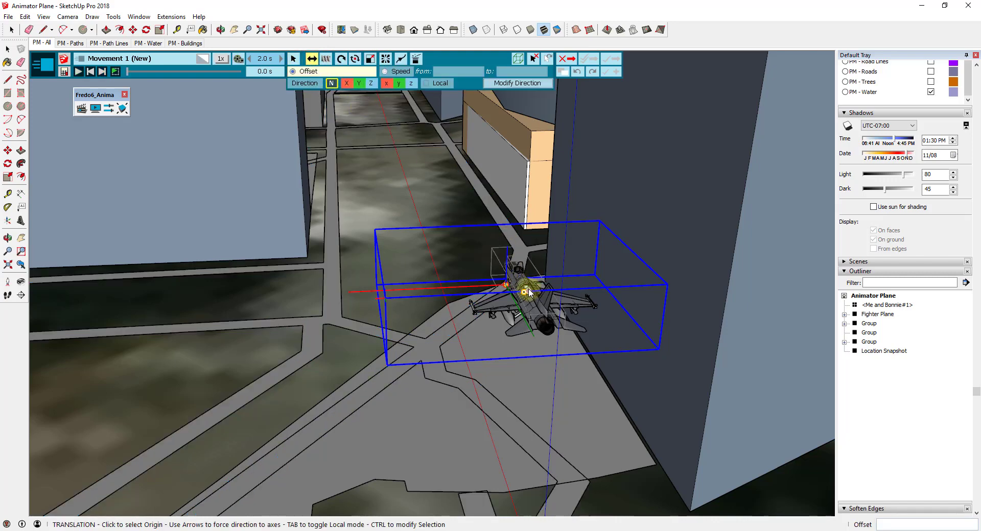
pyautogui.moveTo(529, 295); pyautogui.dragTo(484, 246)
pyautogui.scroll(-3, 481, 214)
pyautogui.scroll(-3, 484, 247)
pyautogui.moveTo(503, 280); pyautogui.dragTo(477, 286, button='middle')
pyautogui.moveTo(478, 286); pyautogui.dragTo(466, 123)
pyautogui.scroll(10, 465, 123)
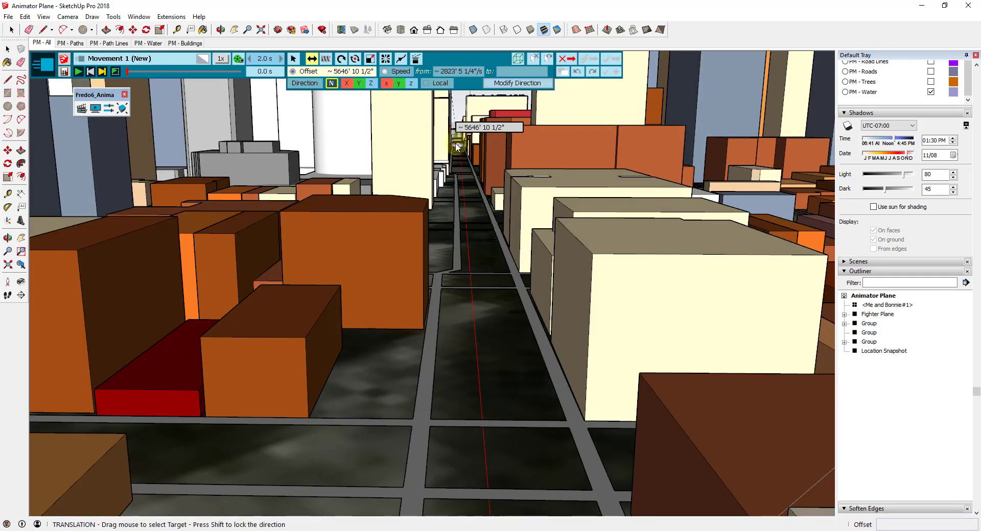
pyautogui.scroll(5, 457, 146)
pyautogui.moveTo(465, 143); pyautogui.dragTo(487, 172)
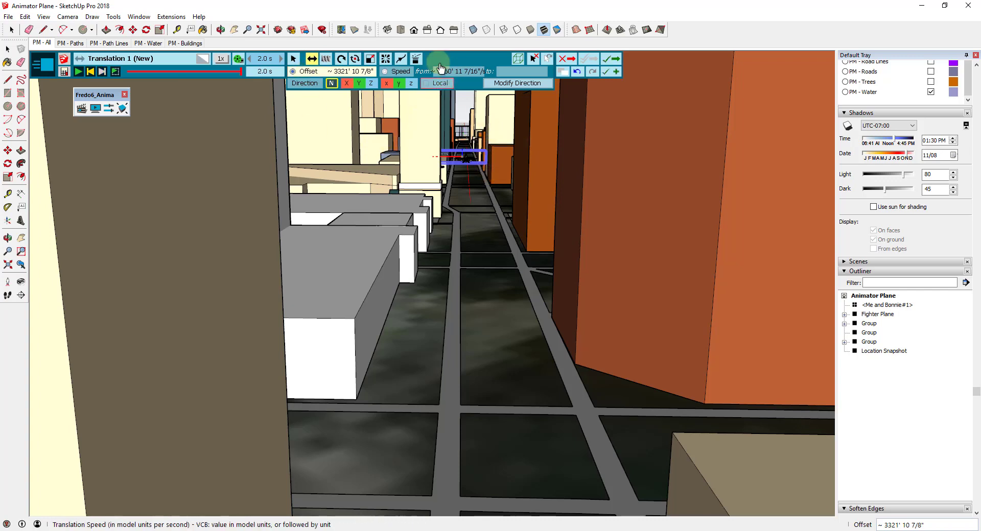
# Step: Accept the translation, name the sequence "Plane Movement", and shift the floating Fredo6 toolbar clear of the sequence settings
pyautogui.click(614, 64)
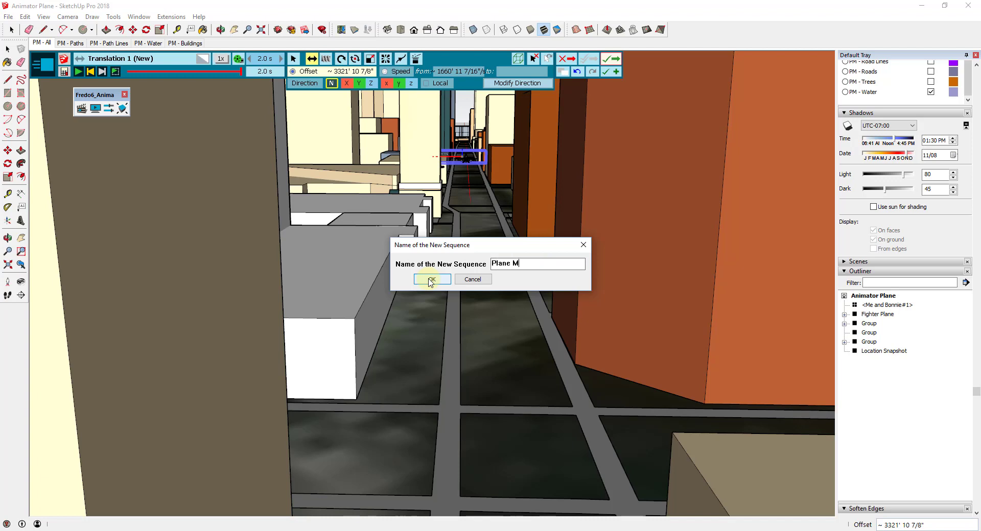
pyautogui.click(431, 281)
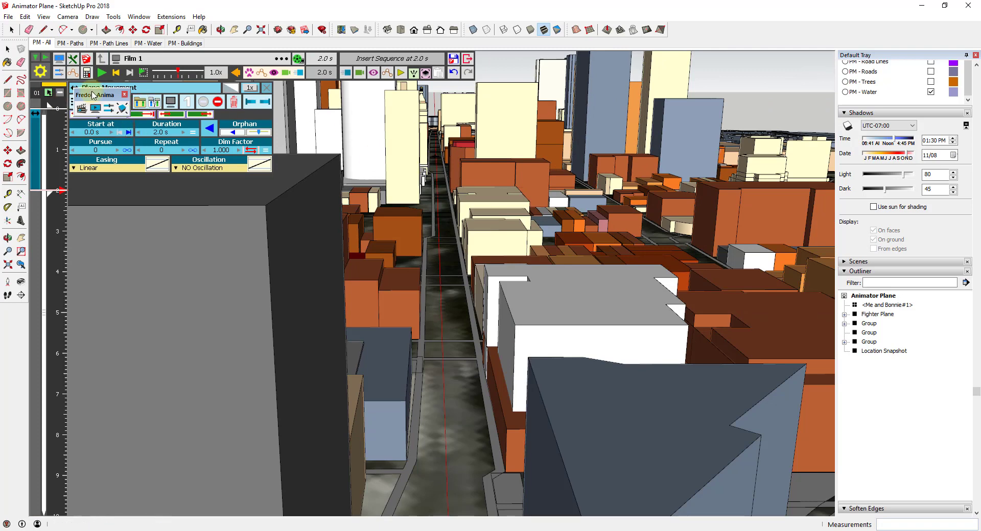
pyautogui.moveTo(93, 95); pyautogui.dragTo(96, 189)
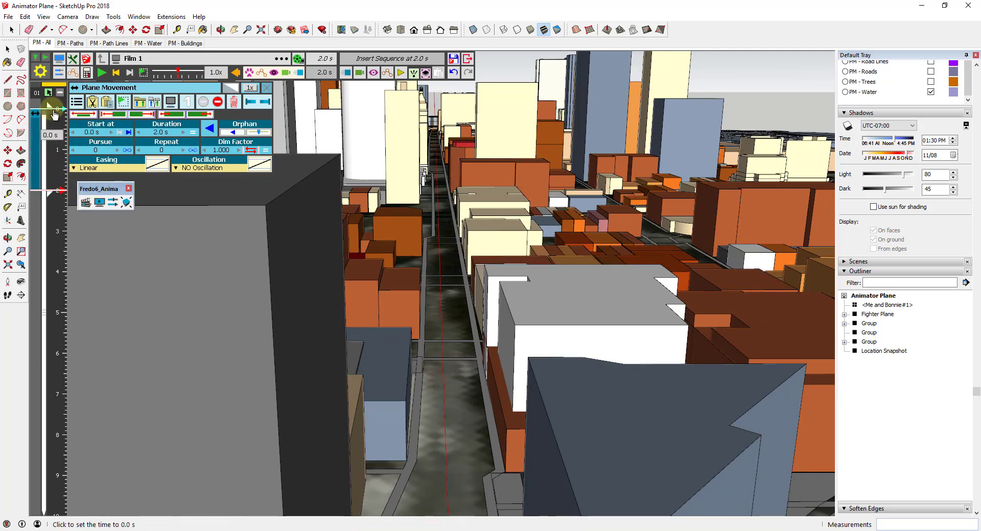
# Step: Reset the film to 0.0 s and play the plane's movement as seen from directly behind the plane
pyautogui.click(55, 115)
pyautogui.moveTo(431, 234); pyautogui.dragTo(444, 395, button='middle')
pyautogui.scroll(10, 437, 486)
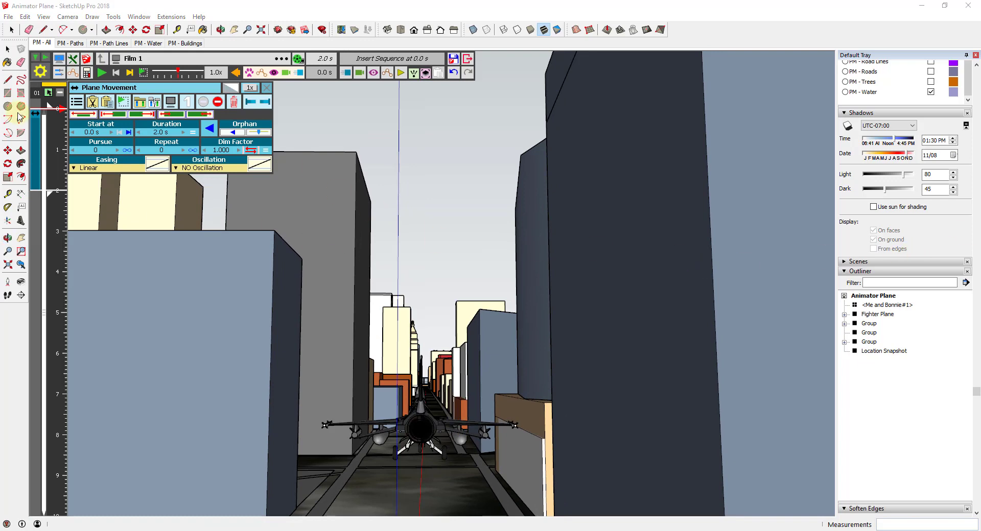
pyautogui.click(102, 74)
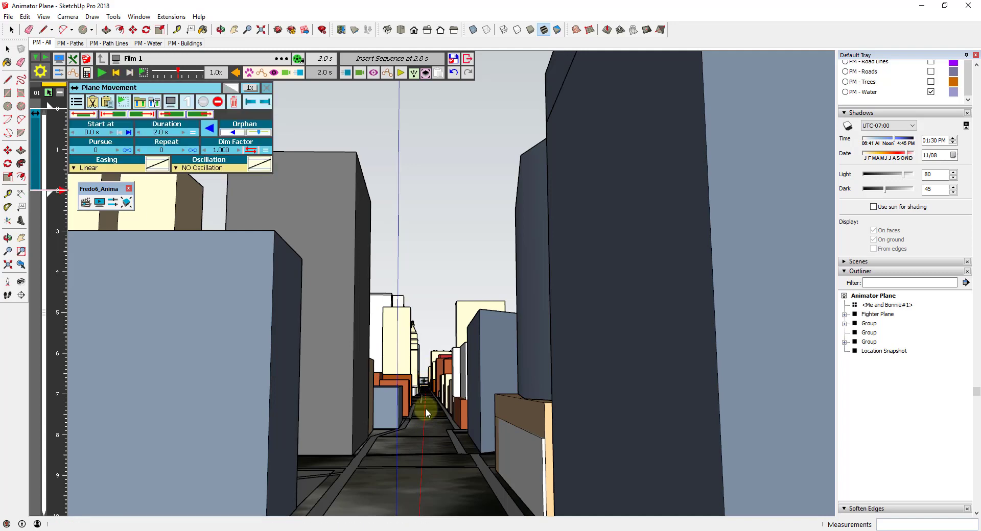
# Step: Play the plane's movement again from a raised viewpoint over the city
pyautogui.moveTo(435, 315); pyautogui.dragTo(440, 490, button='middle')
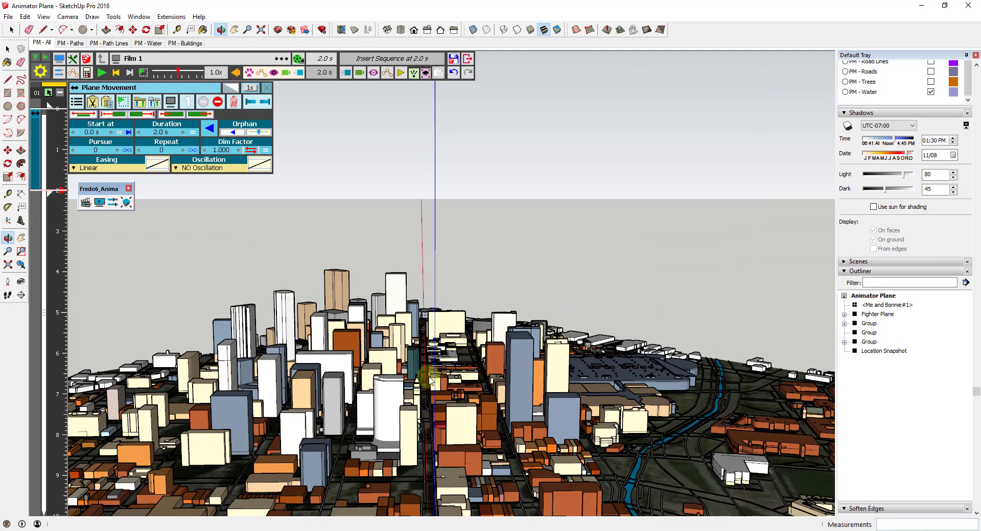
pyautogui.scroll(10, 428, 486)
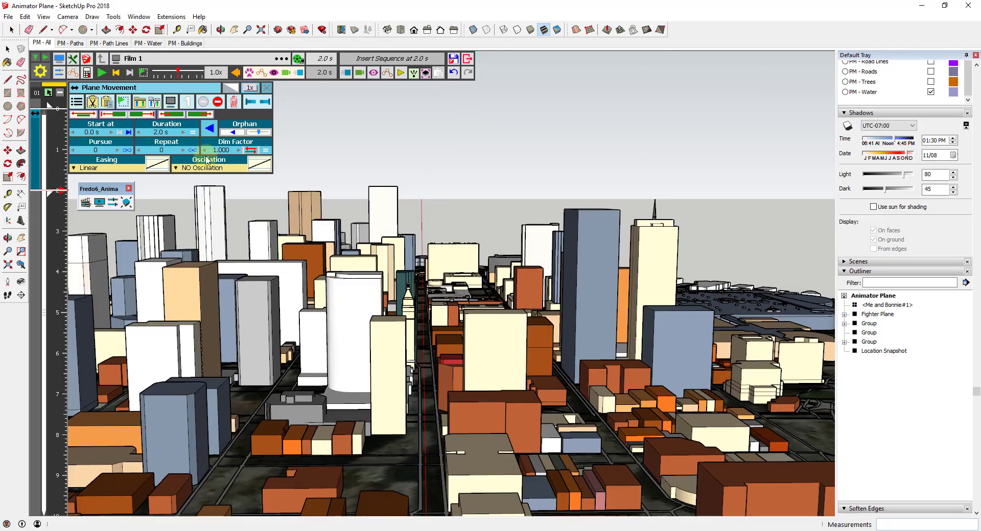
pyautogui.click(102, 77)
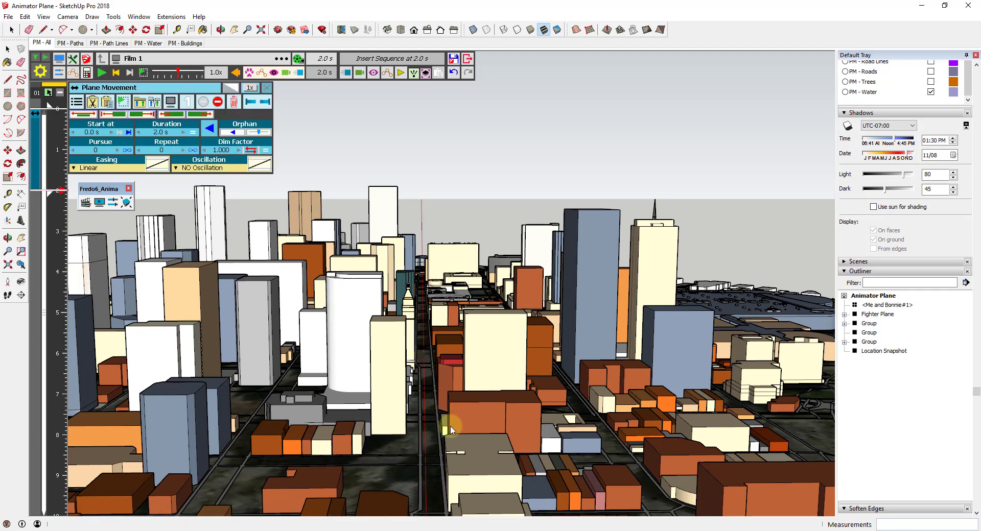
# Step: Add a static camera at 0.0 s that captures the view just behind and above the plane, and save it as "View 1"
pyautogui.moveTo(450, 430); pyautogui.dragTo(450, 373, button='middle')
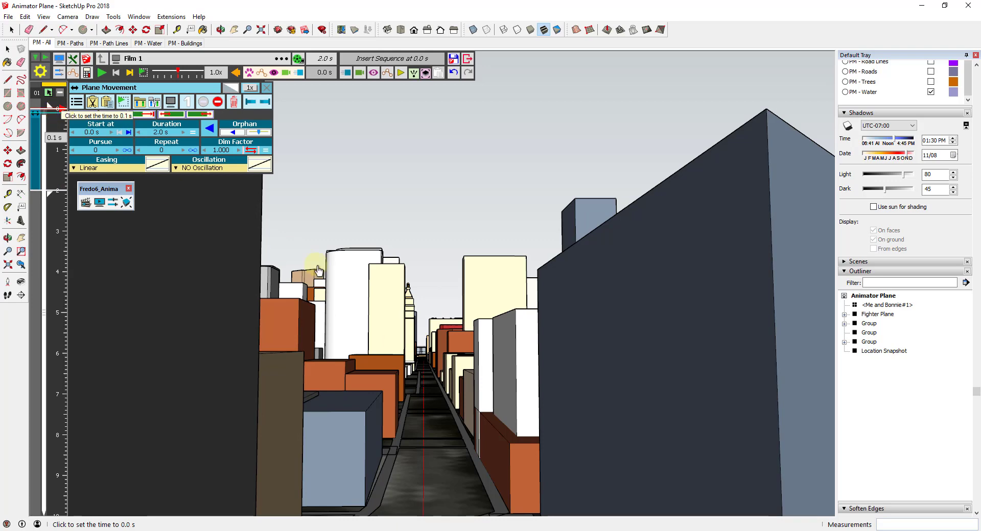
pyautogui.scroll(4, 418, 343)
pyautogui.scroll(5, 407, 356)
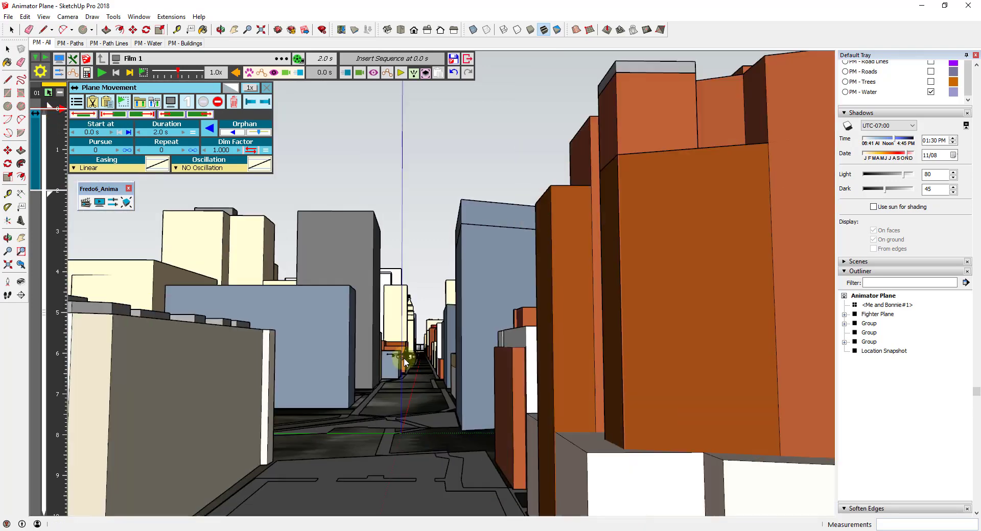
pyautogui.scroll(-5, 406, 356)
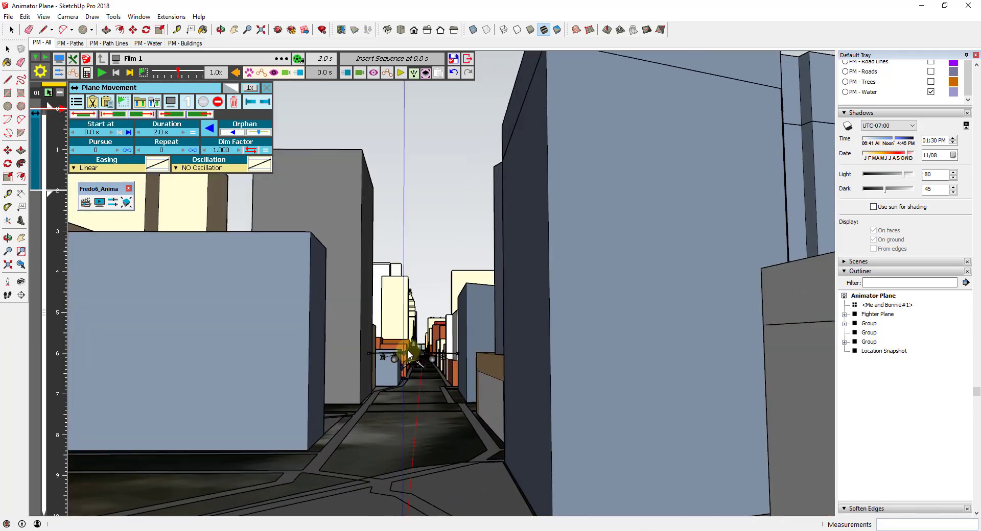
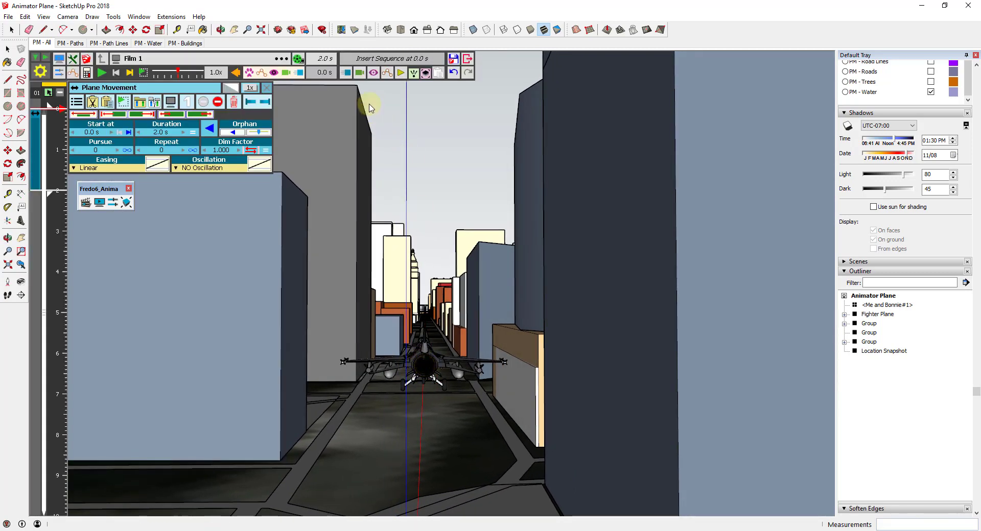
pyautogui.click(359, 73)
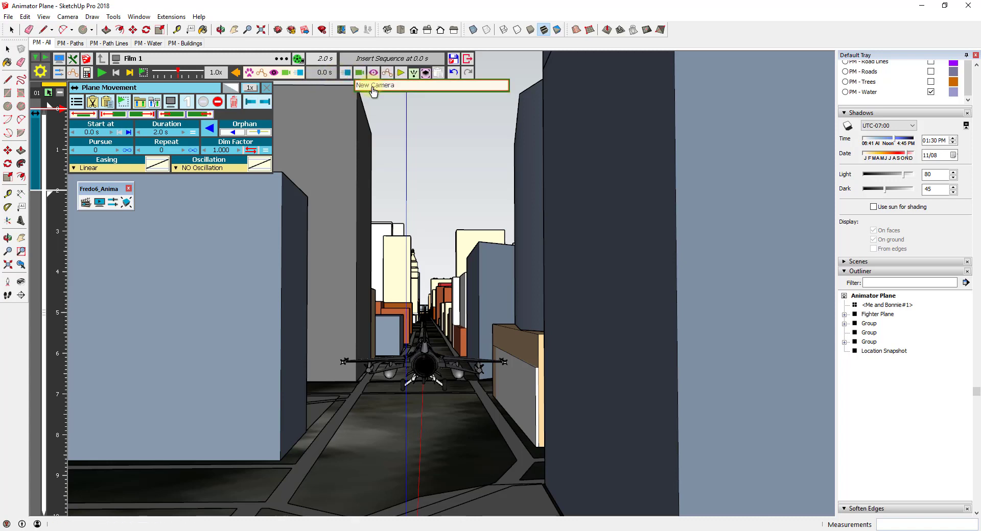
pyautogui.press('Return')
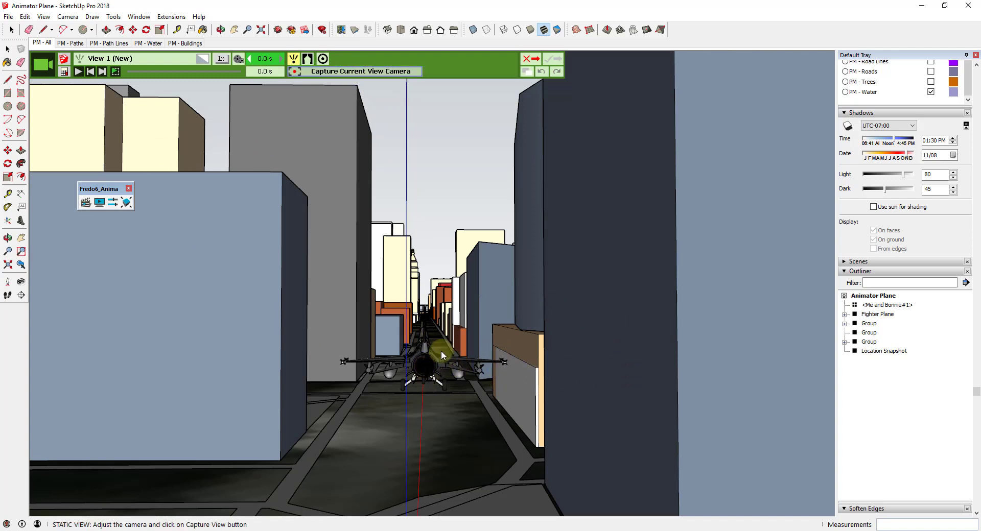
pyautogui.moveTo(441, 350); pyautogui.dragTo(425, 332, button='middle')
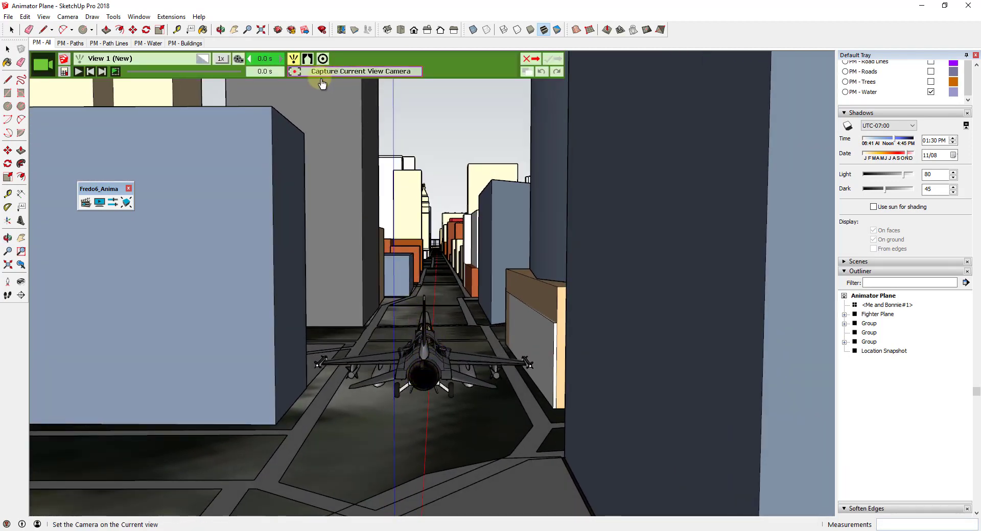
pyautogui.click(306, 74)
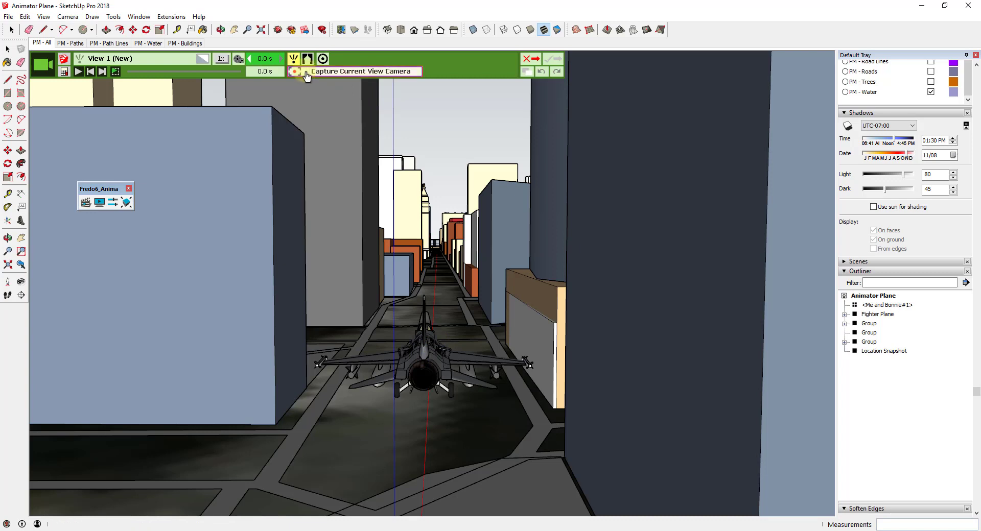
pyautogui.click(554, 65)
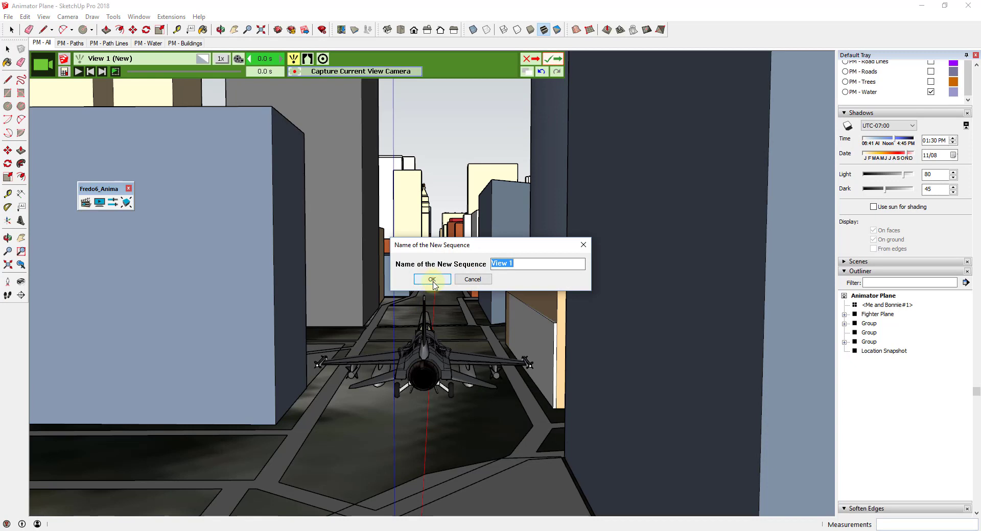
pyautogui.click(432, 280)
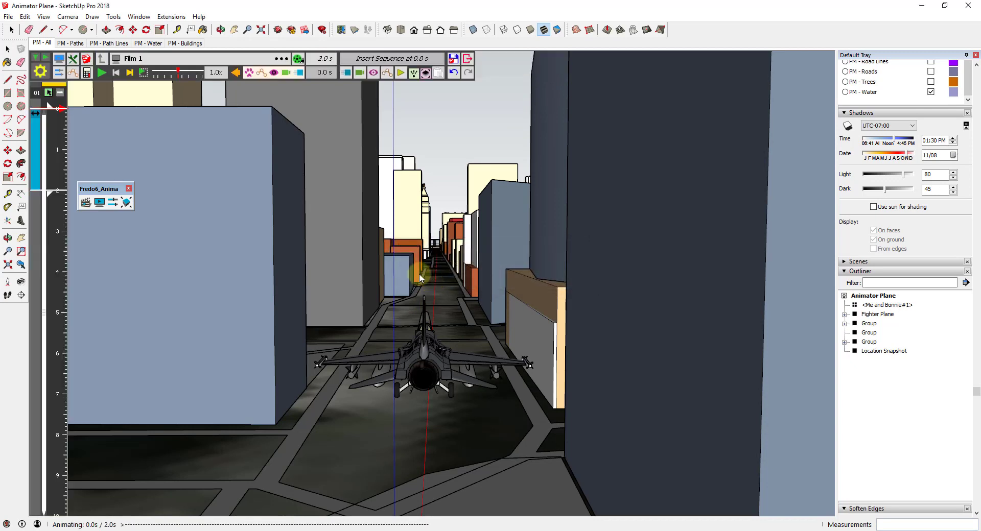
# Step: Set the timeline to 2.0 s and frame the plane closely from behind at the far end of its path
pyautogui.click(68, 194)
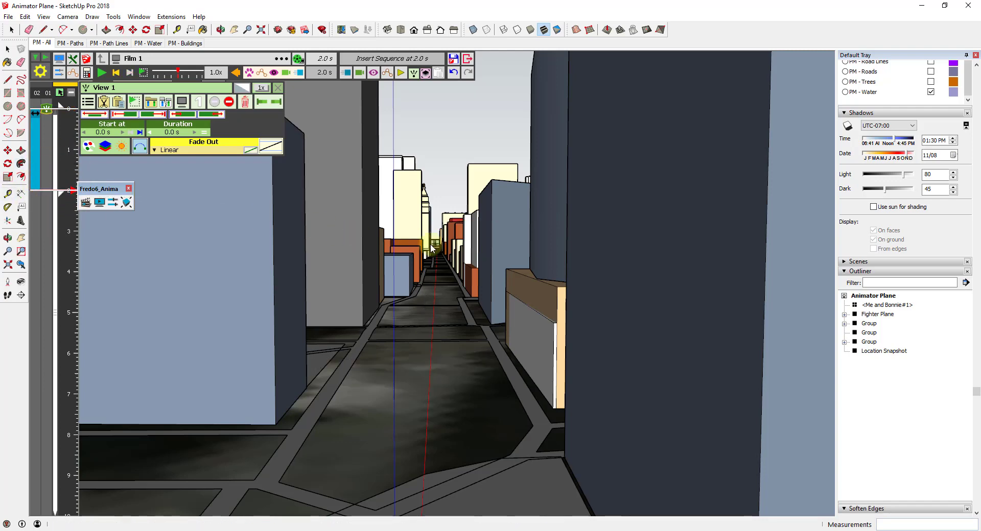
pyautogui.scroll(10, 437, 245)
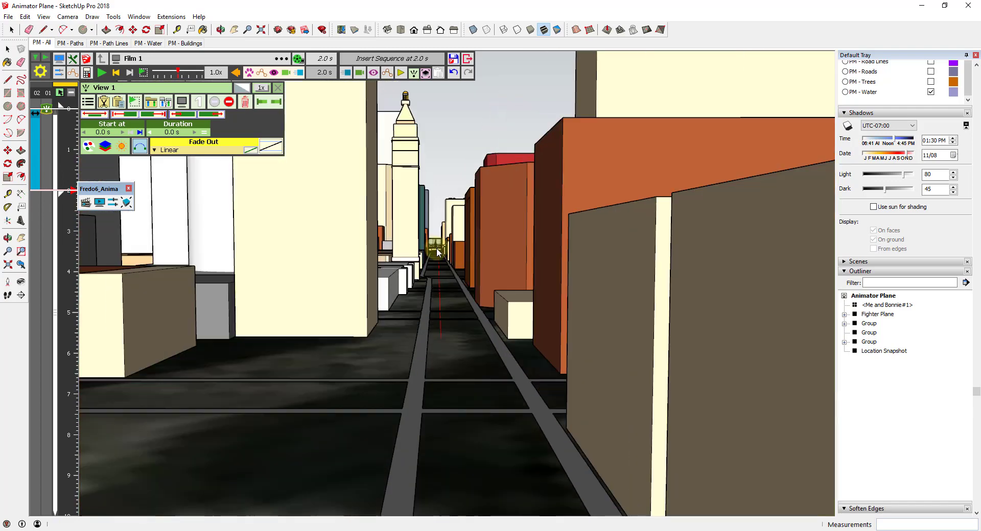
pyautogui.scroll(6, 437, 250)
pyautogui.scroll(-3, 469, 286)
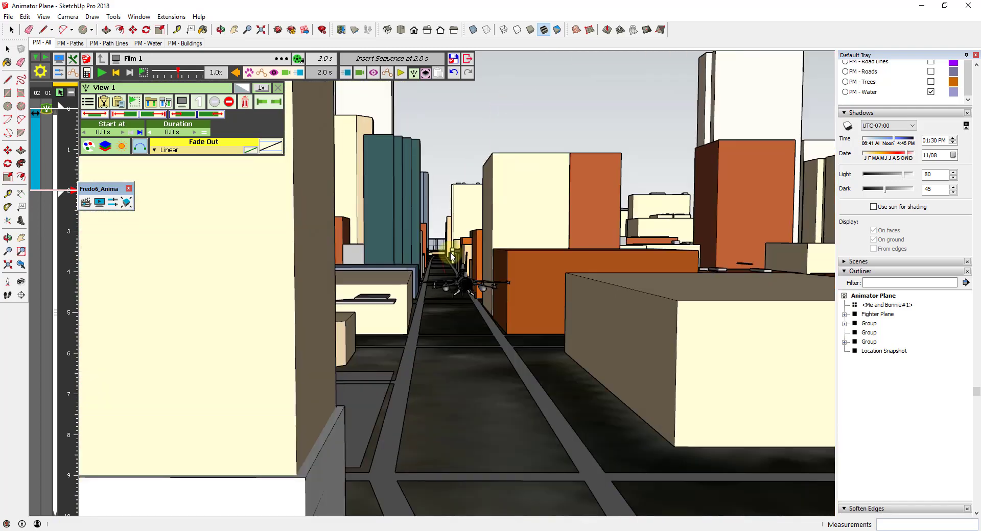
pyautogui.scroll(-3, 468, 284)
pyautogui.scroll(4, 458, 283)
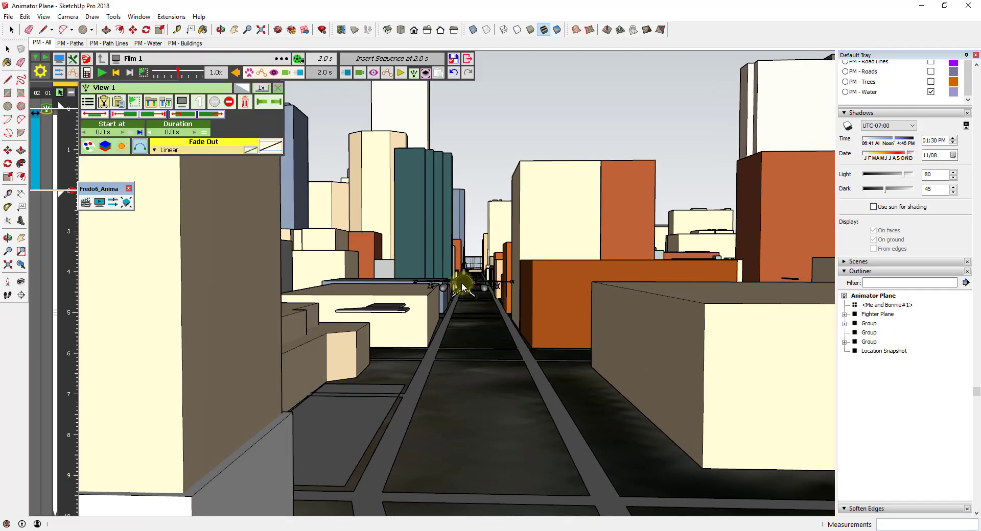
pyautogui.scroll(6, 461, 281)
pyautogui.press('o')
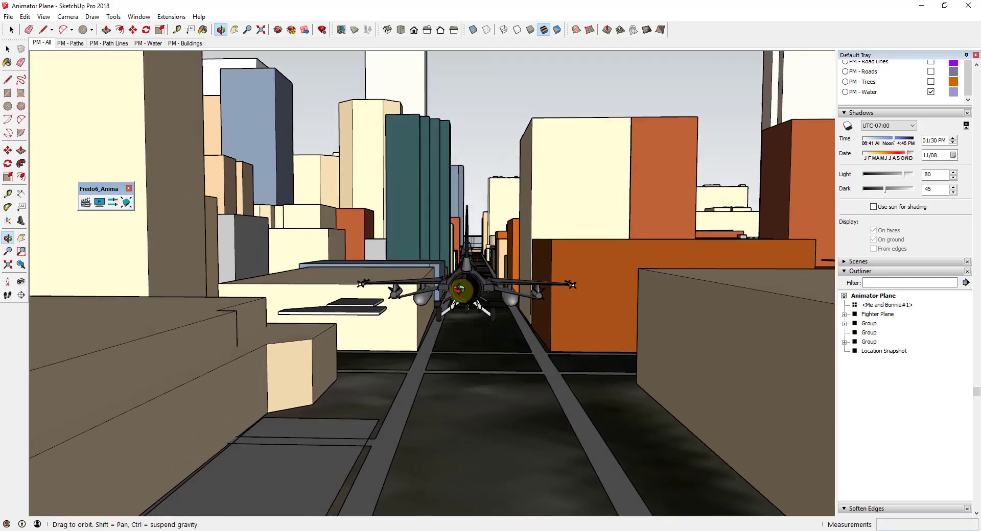
pyautogui.middleClick(458, 305)
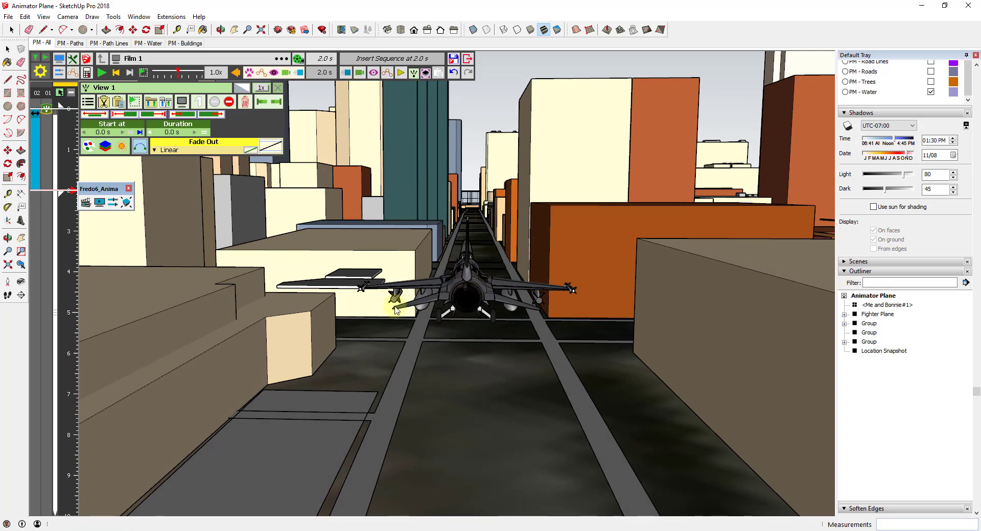
# Step: Add a static camera at 2.0 s that captures a close view from behind and above the plane, and save it as "View 2"
pyautogui.click(360, 72)
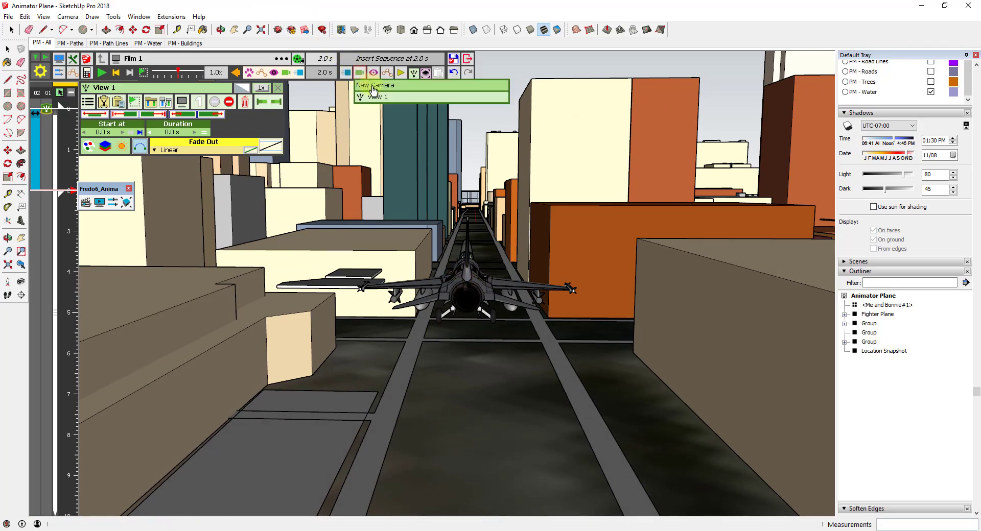
pyautogui.click(373, 87)
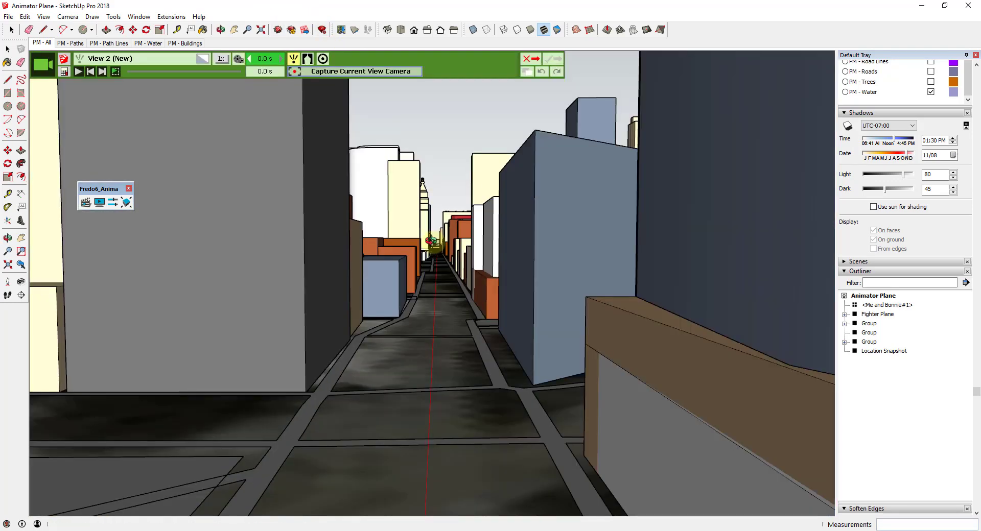
pyautogui.scroll(10, 444, 251)
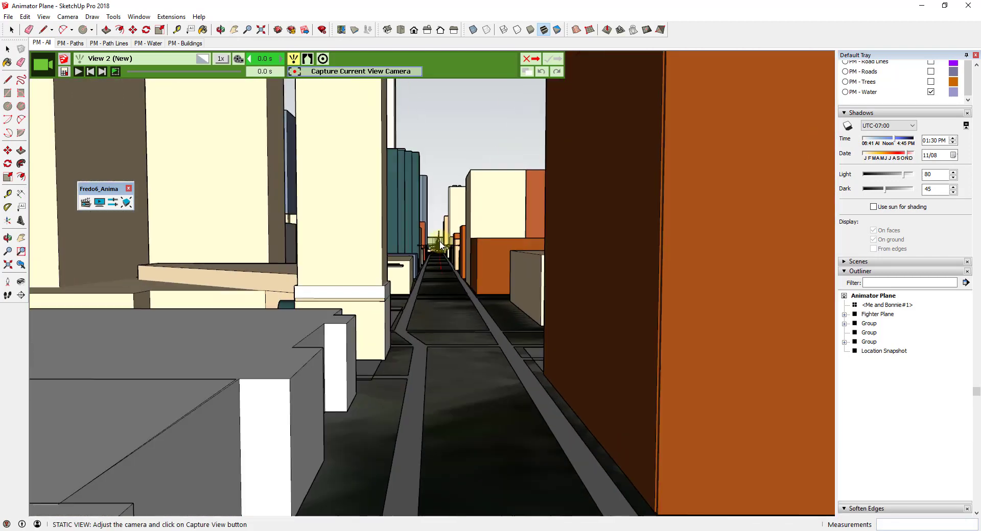
pyautogui.scroll(8, 440, 247)
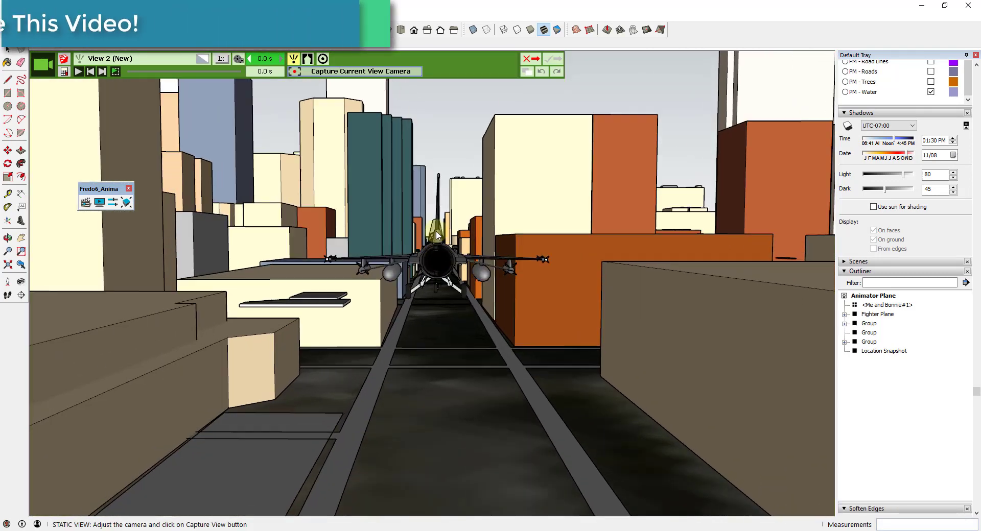
pyautogui.moveTo(434, 253); pyautogui.dragTo(427, 260, button='middle')
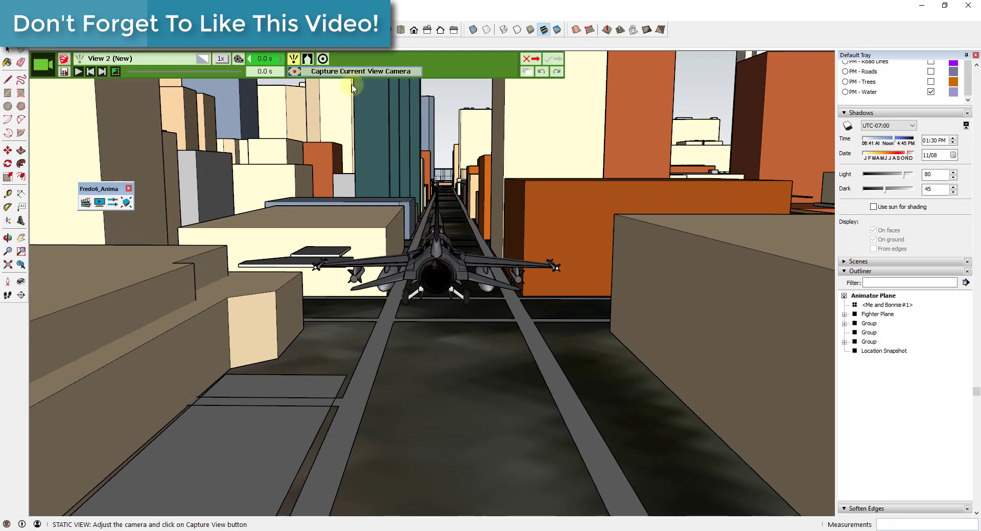
pyautogui.click(329, 73)
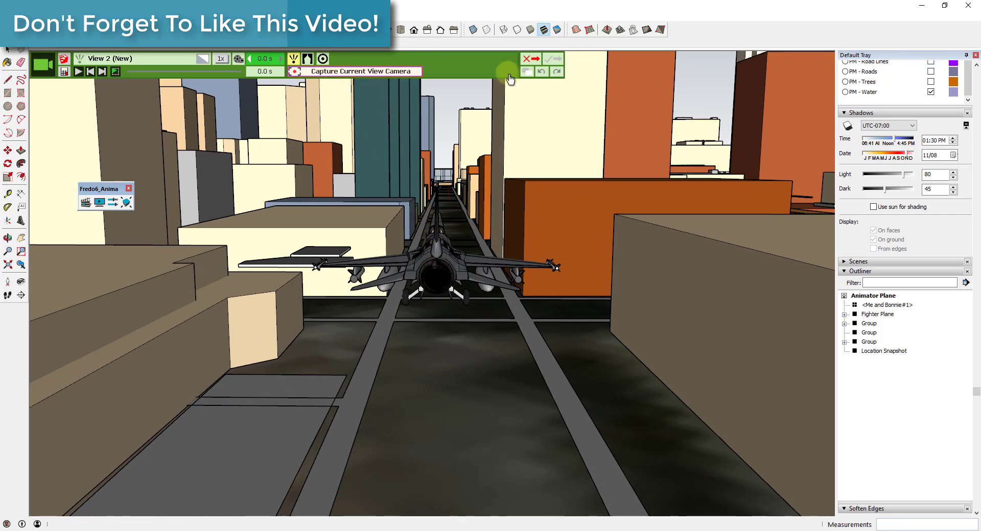
pyautogui.click(558, 61)
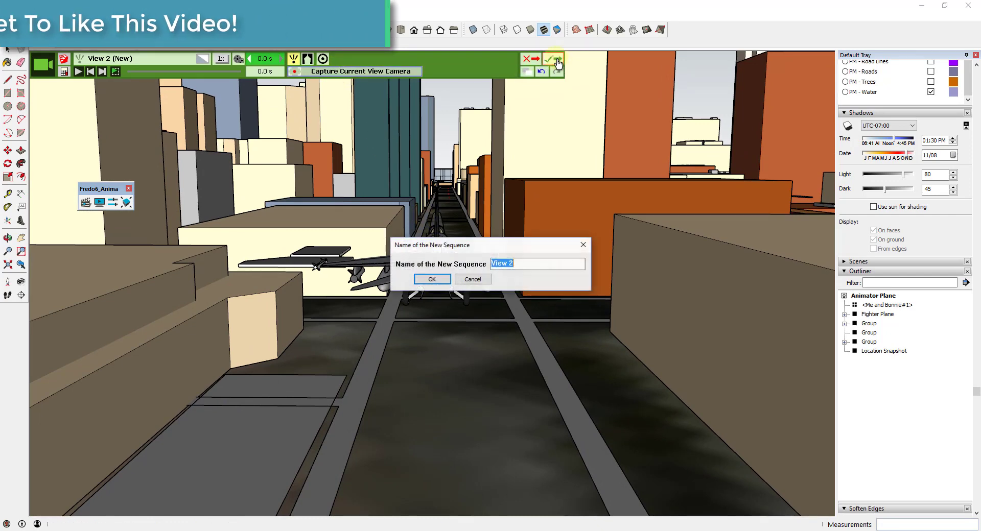
pyautogui.click(432, 279)
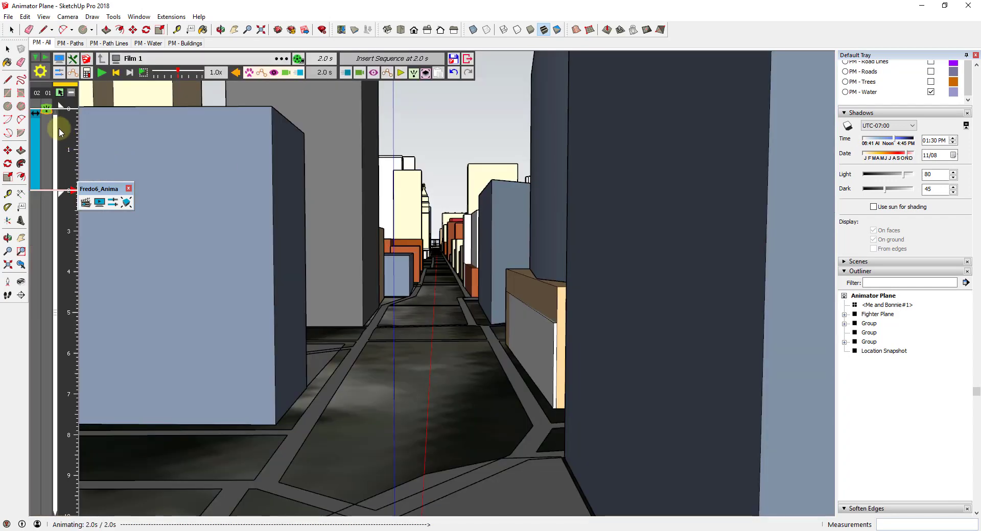
# Step: Play the film from 0.0 s to preview the camera travelling from View 1 to View 2
pyautogui.click(50, 193)
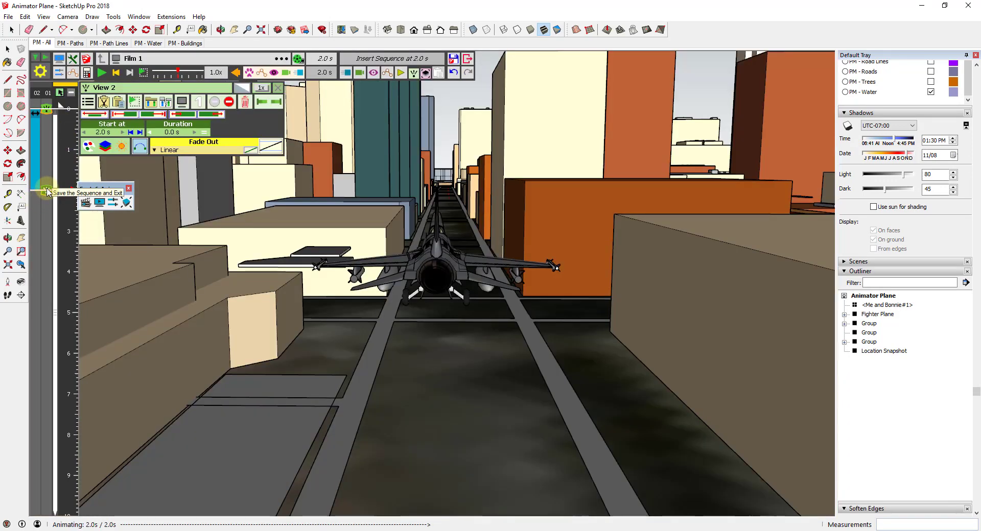
pyautogui.click(70, 112)
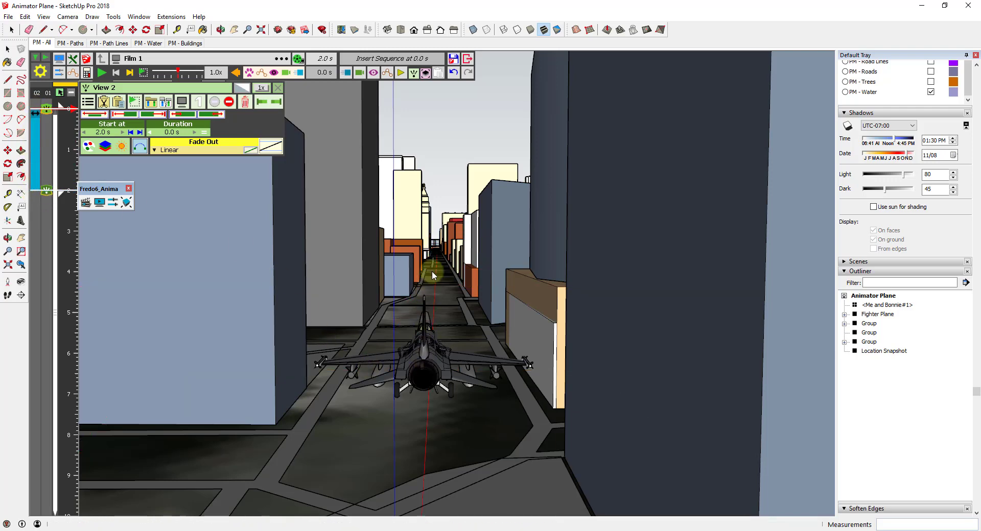
pyautogui.click(101, 73)
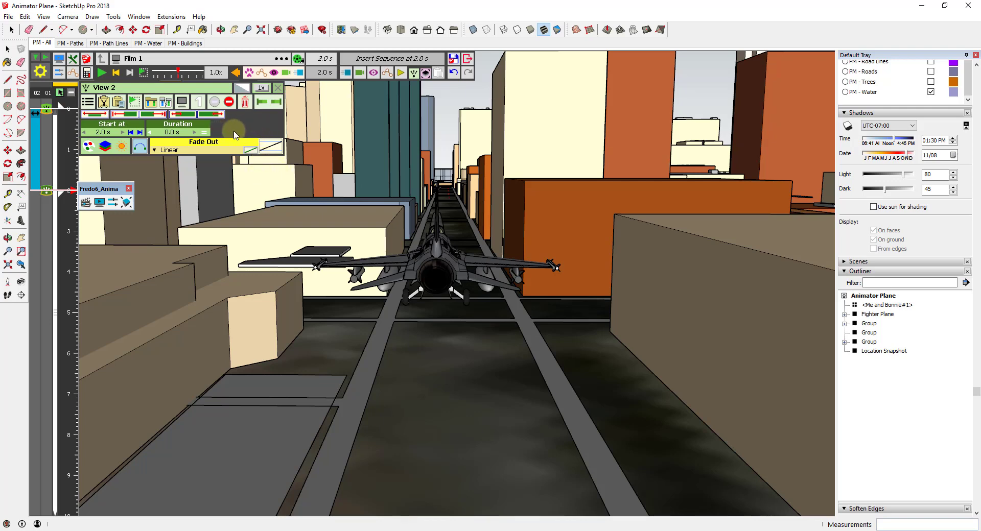
# Step: Set the duration of the Plane Movement sequence to 4.0 s
pyautogui.click(37, 155)
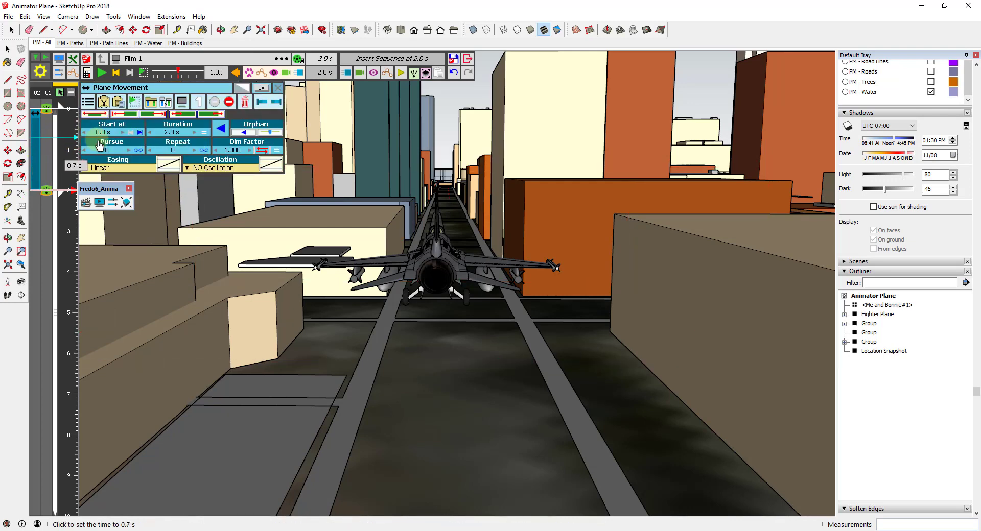
pyautogui.click(178, 134)
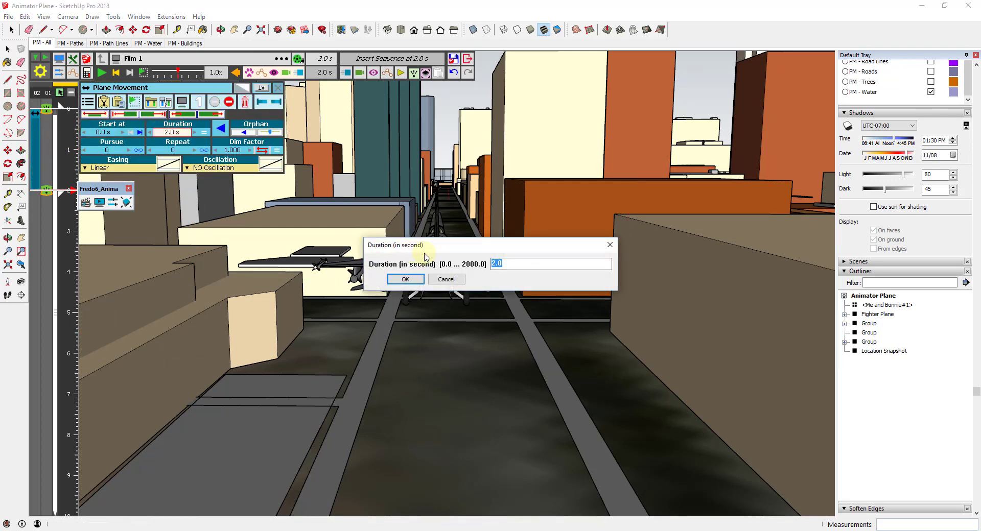
pyautogui.press('Return')
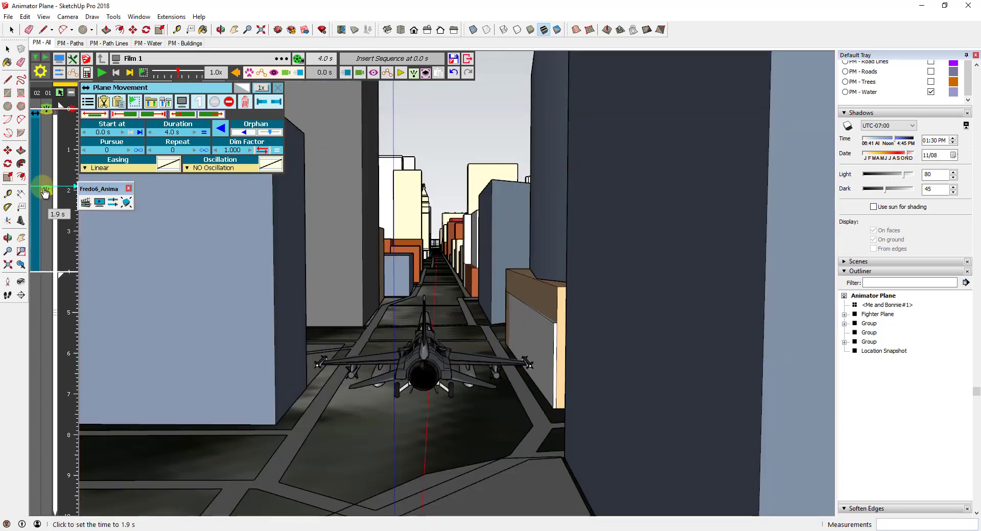
# Step: Set View 2 to start at 4.0 s and play the film from 0.0 s
pyautogui.click(46, 192)
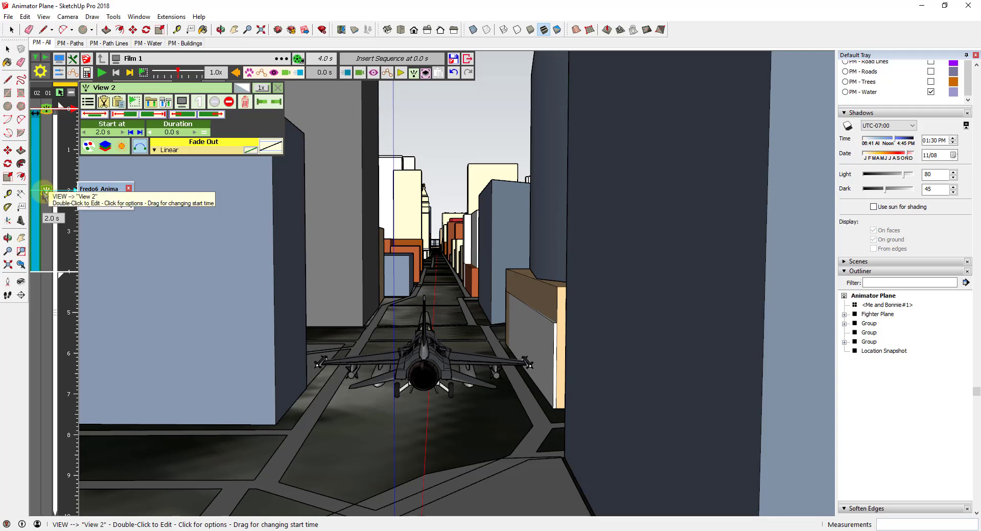
pyautogui.click(104, 133)
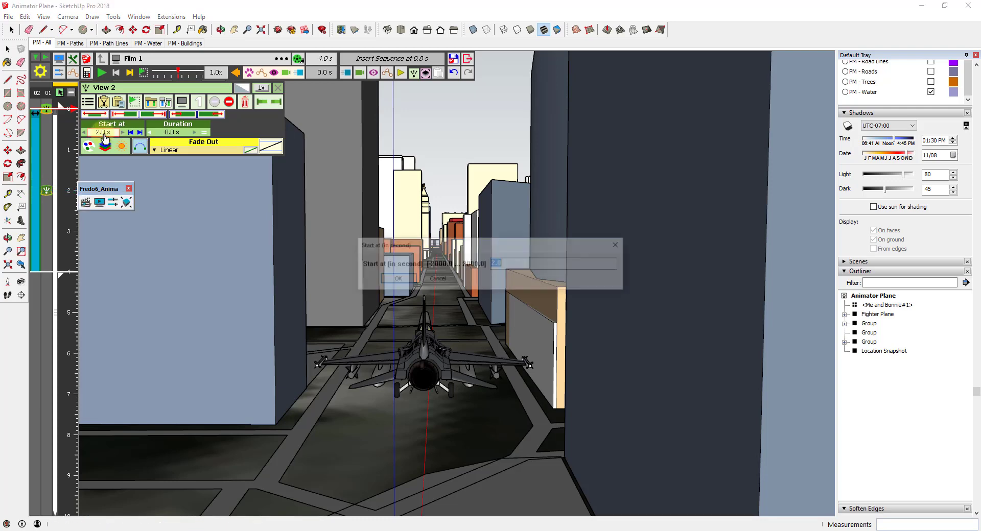
pyautogui.write('4')
pyautogui.press('Return')
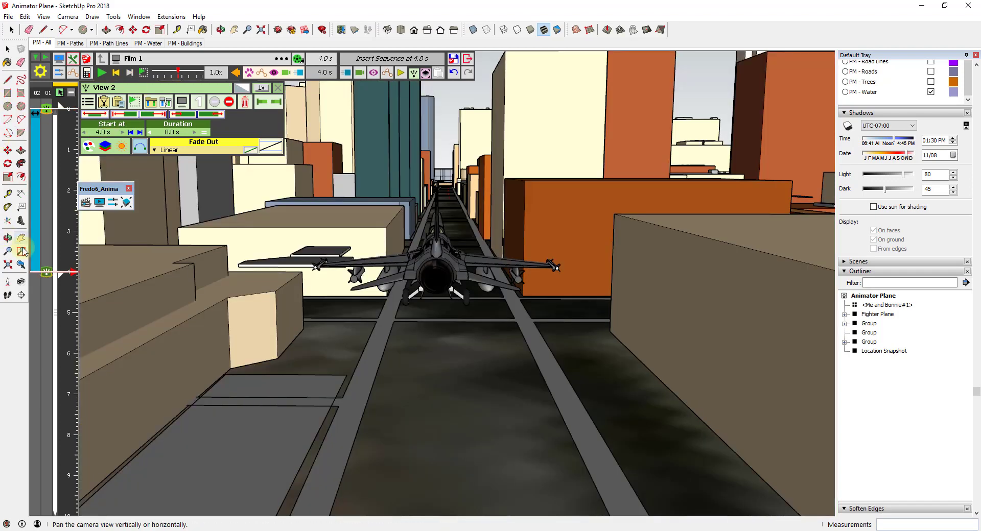
pyautogui.click(73, 113)
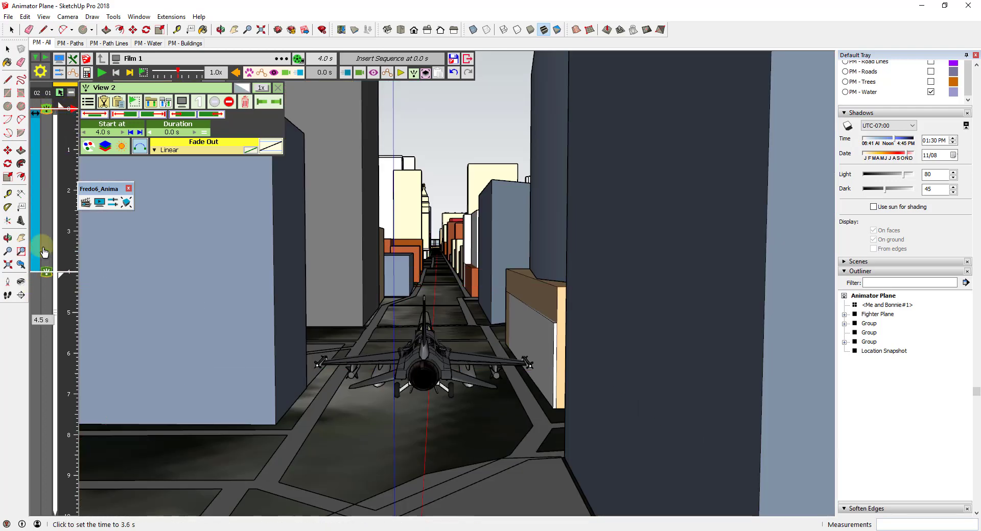
pyautogui.click(102, 72)
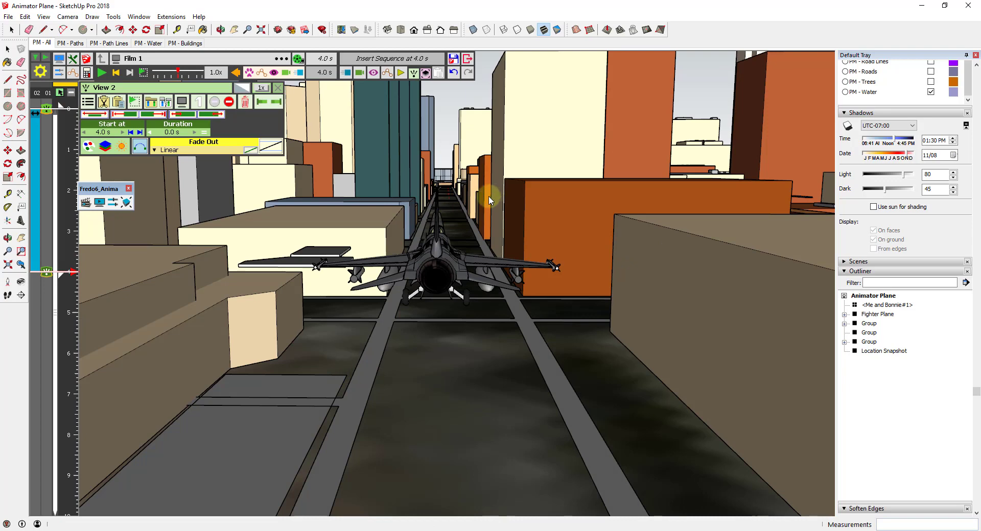
# Step: Insert a new movement sequence at 2.0 s and choose the whole Fighter Plane as its object
pyautogui.moveTo(37, 182)
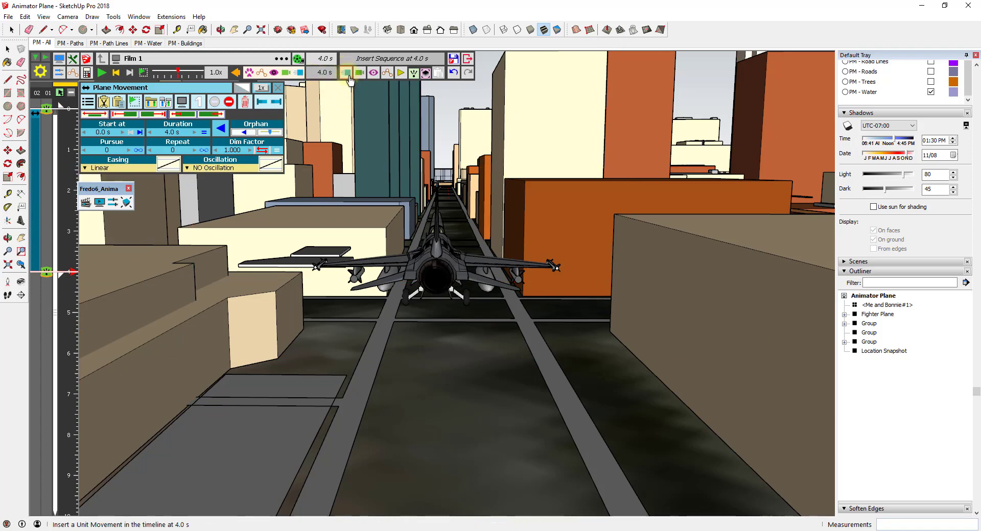
pyautogui.click(71, 197)
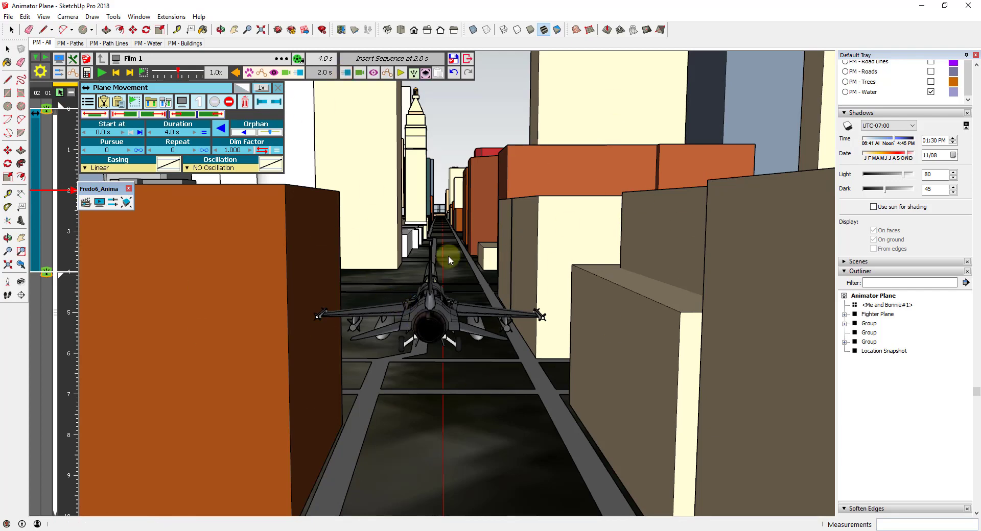
pyautogui.click(346, 76)
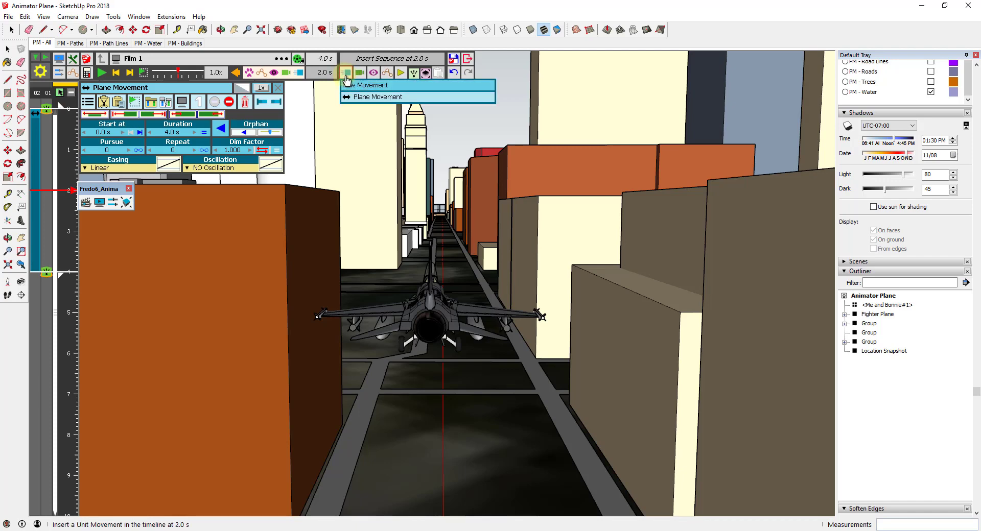
pyautogui.click(376, 97)
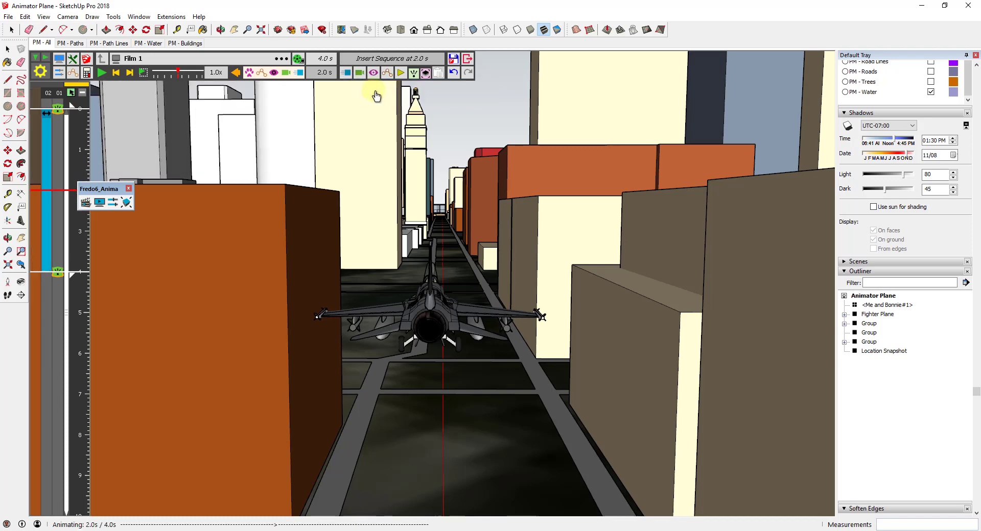
pyautogui.click(449, 311)
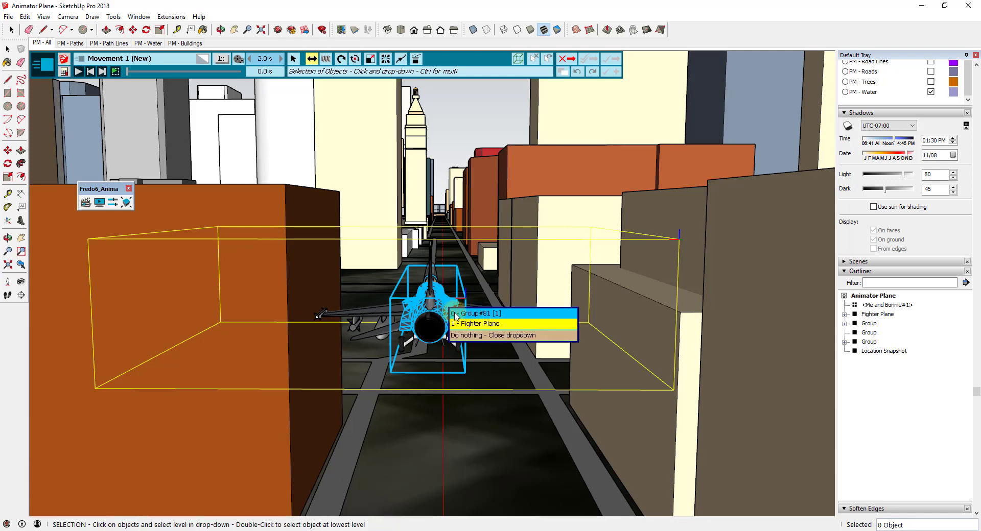
pyautogui.click(472, 324)
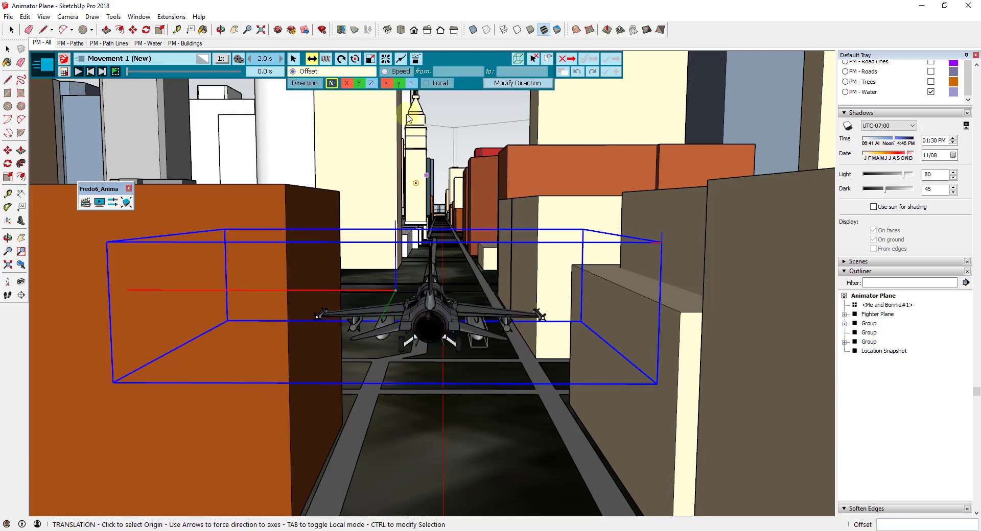
# Step: Give the plane a 360° spin from its center, save it as "Spin 1", and play the film from 0.0 s
pyautogui.click(354, 59)
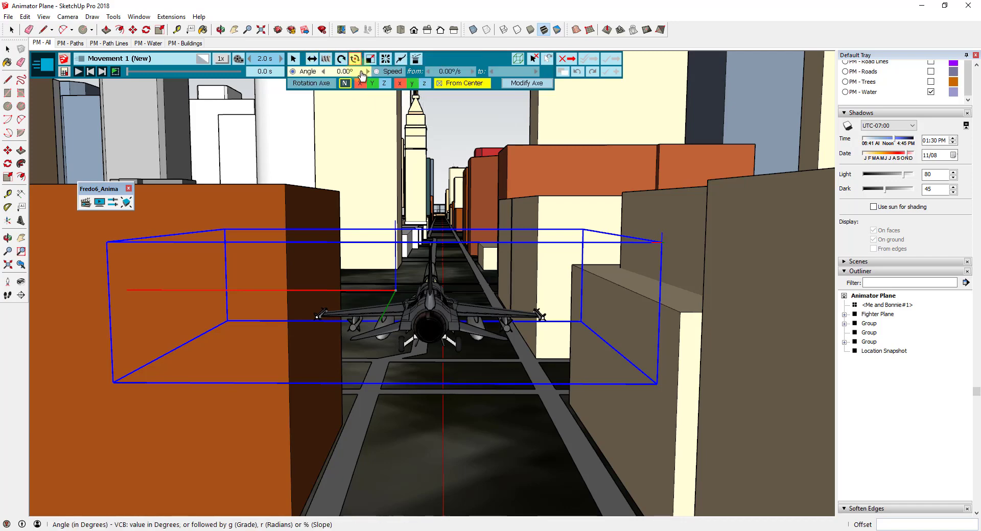
pyautogui.click(353, 72)
pyautogui.press('Return')
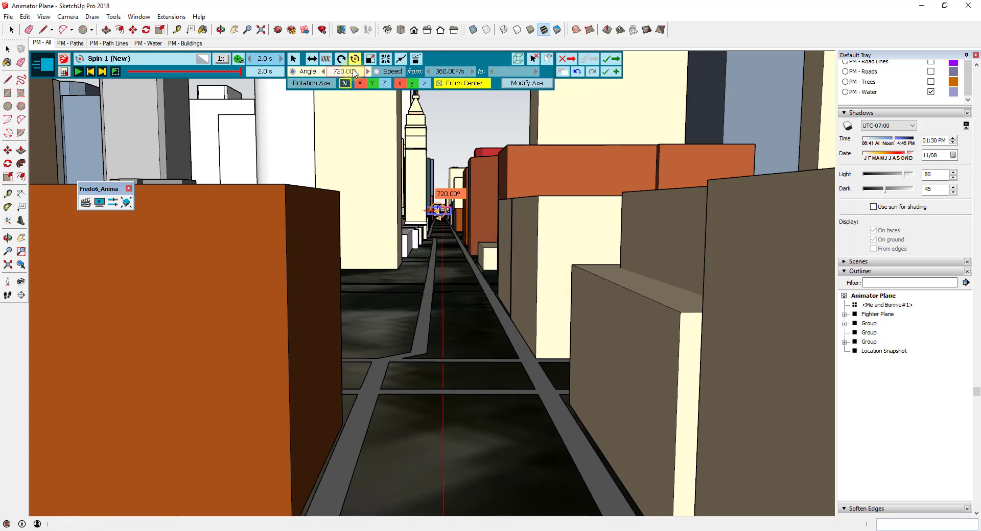
pyautogui.click(616, 60)
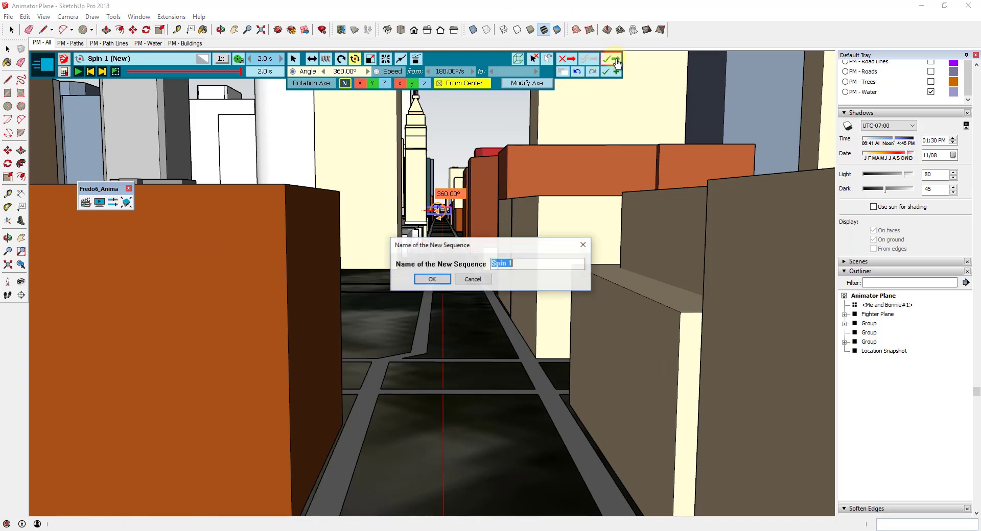
pyautogui.click(431, 279)
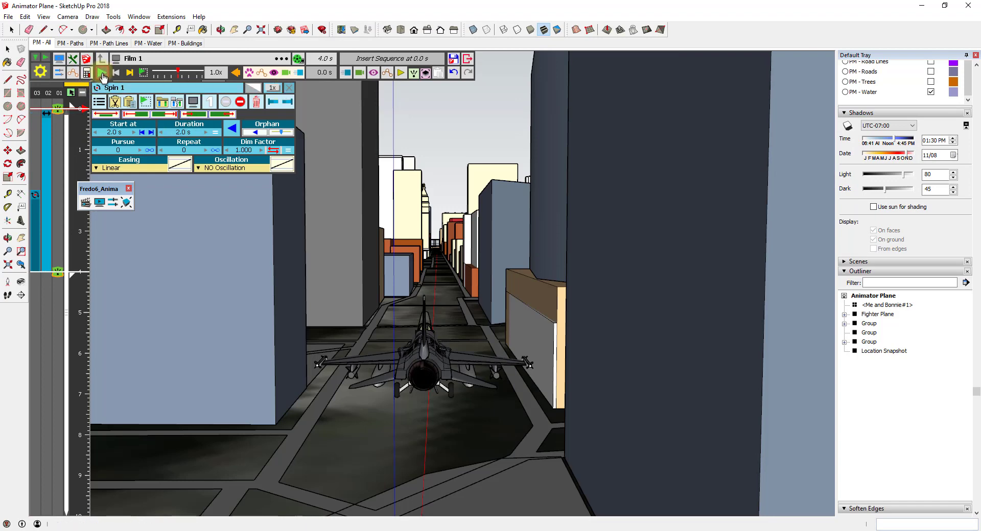
pyautogui.click(101, 74)
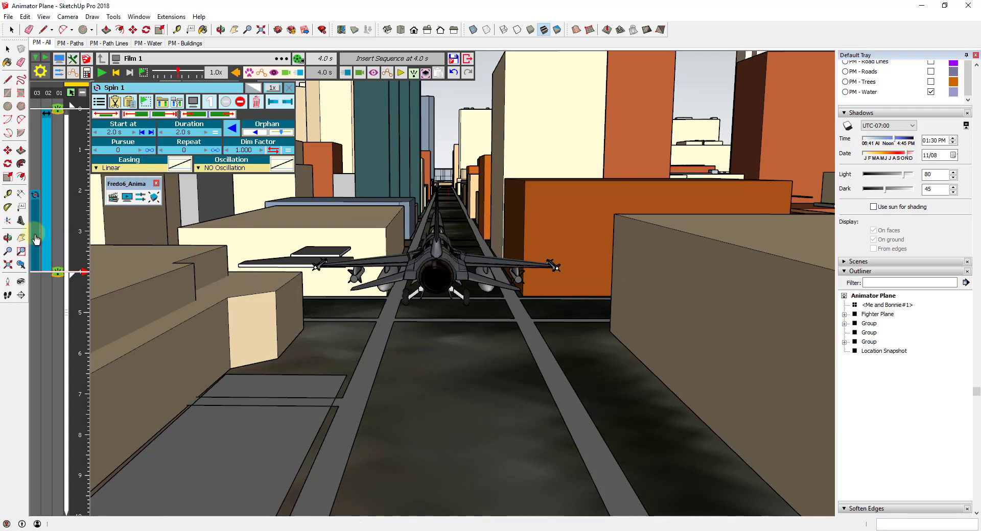
# Step: Move the Spin 1 sequence to start at 1.2 s and replay the film from 0.0 s
pyautogui.moveTo(35, 238); pyautogui.dragTo(37, 204)
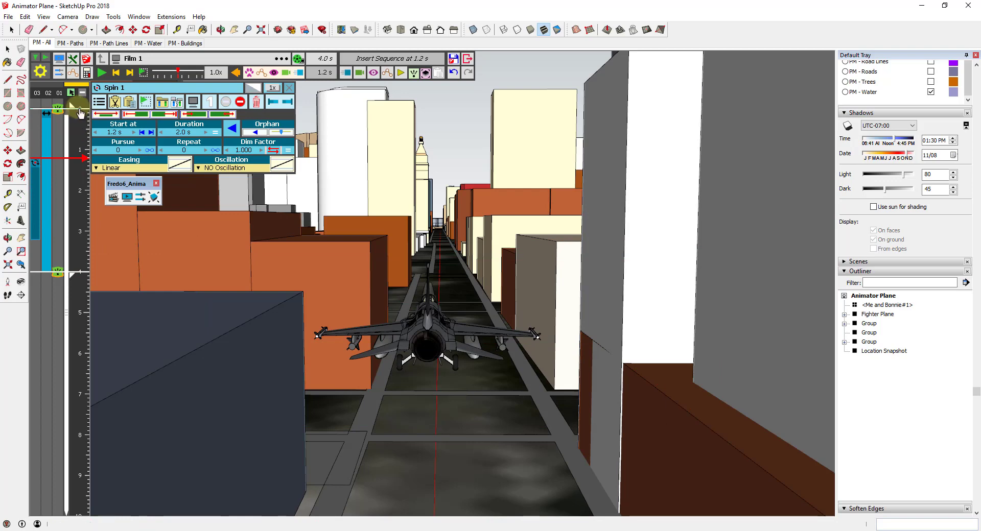
pyautogui.click(77, 109)
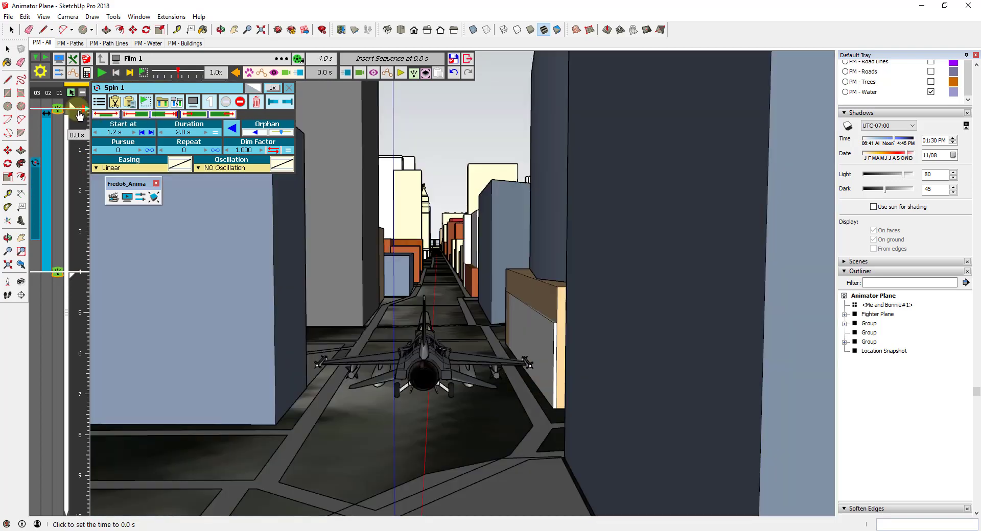
pyautogui.click(101, 72)
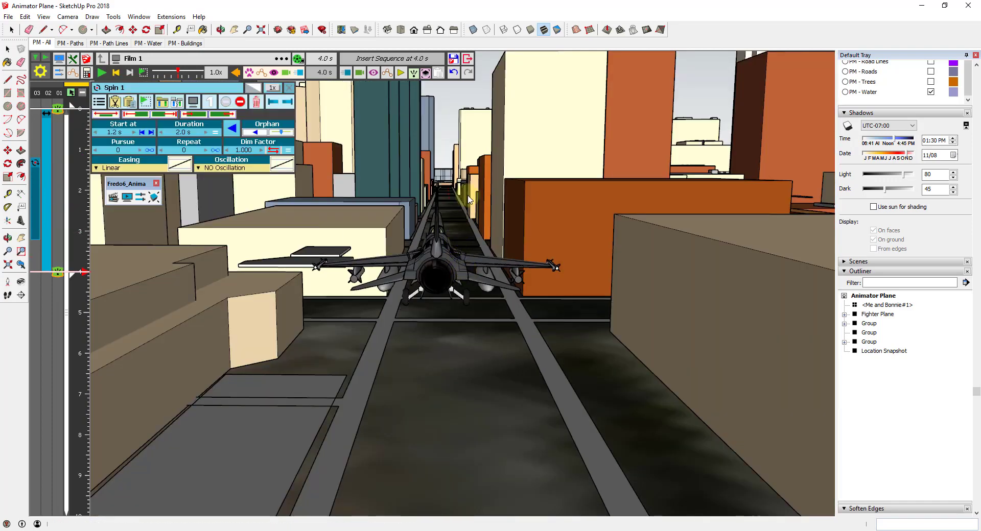
# Step: Set the Plane Movement sequence's duration to 6 seconds
pyautogui.click(47, 206)
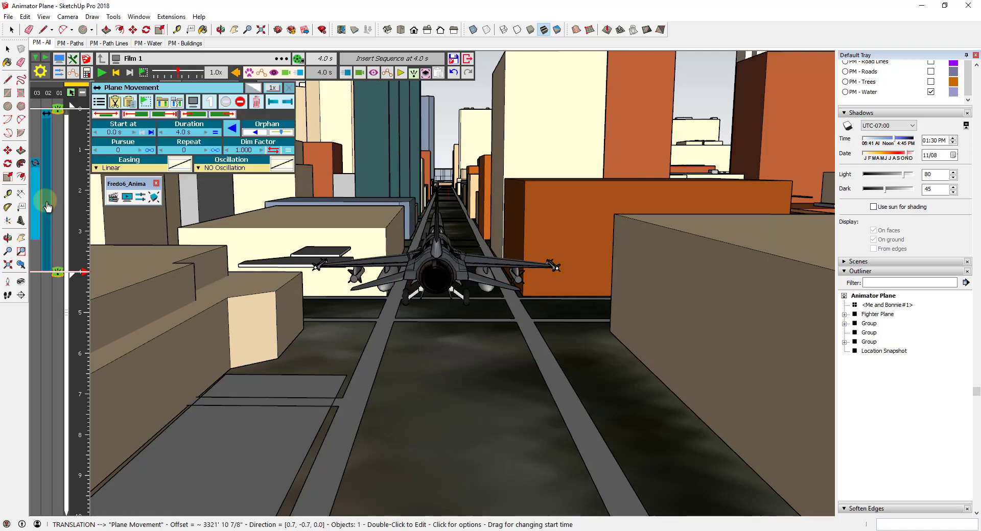
pyautogui.click(183, 131)
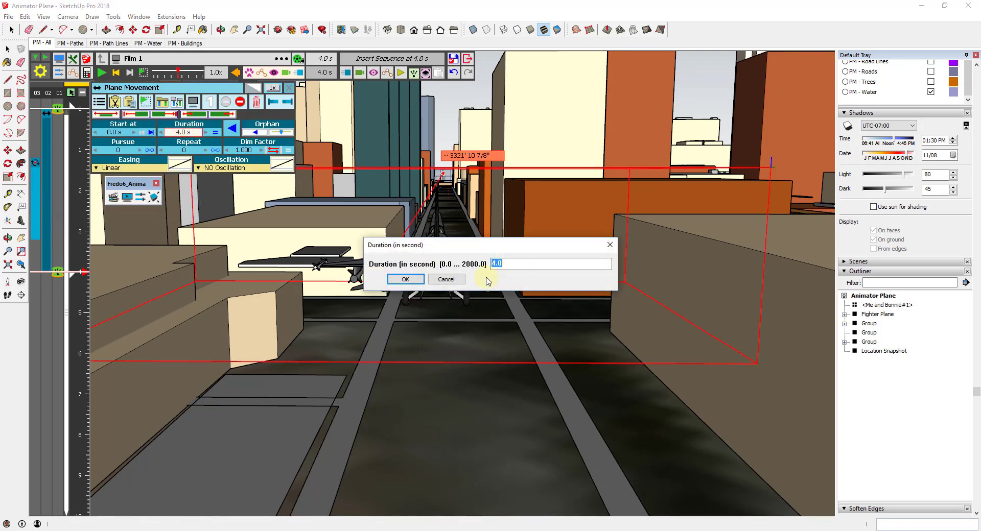
pyautogui.write('6')
pyautogui.press('Return')
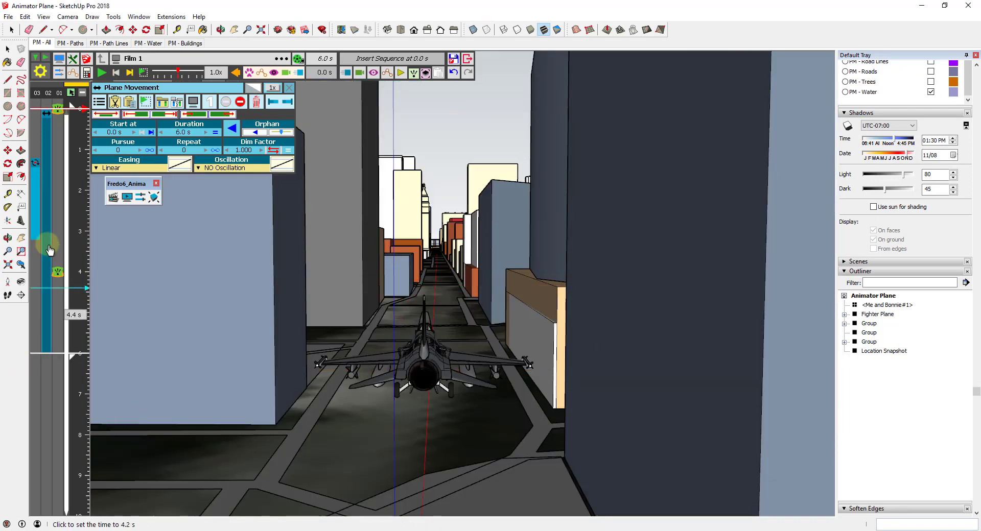
# Step: Set View 2 to start at 6.0 s and play the film from 0.0 s
pyautogui.click(58, 274)
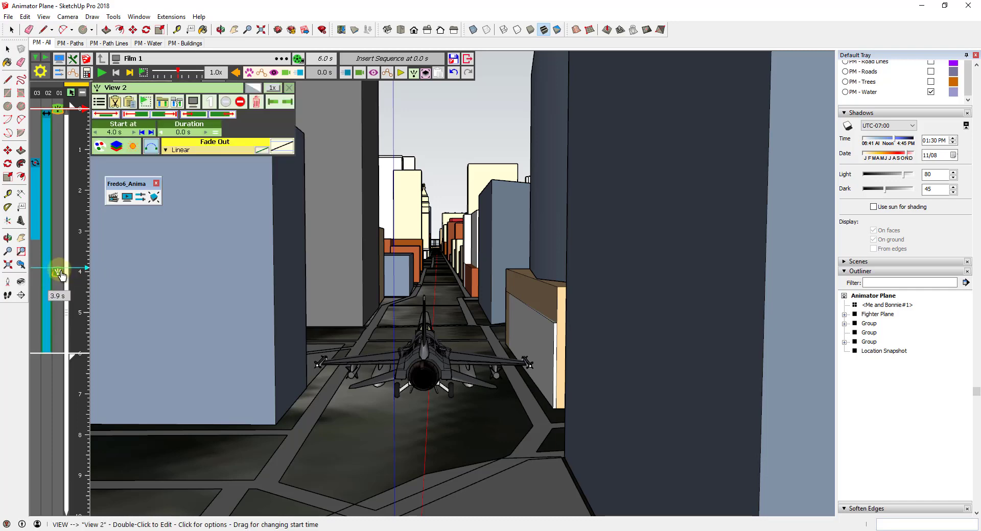
pyautogui.click(114, 133)
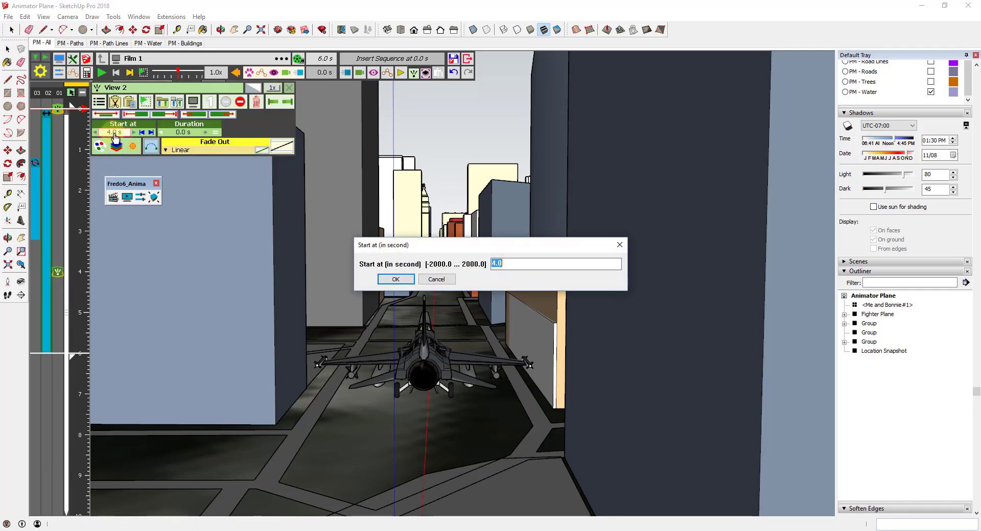
pyautogui.write('6')
pyautogui.press('Return')
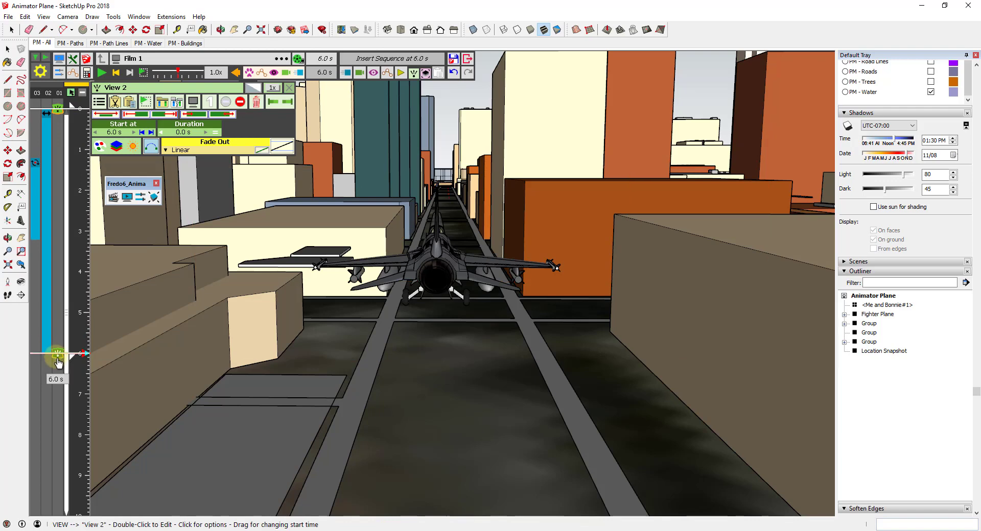
pyautogui.click(78, 116)
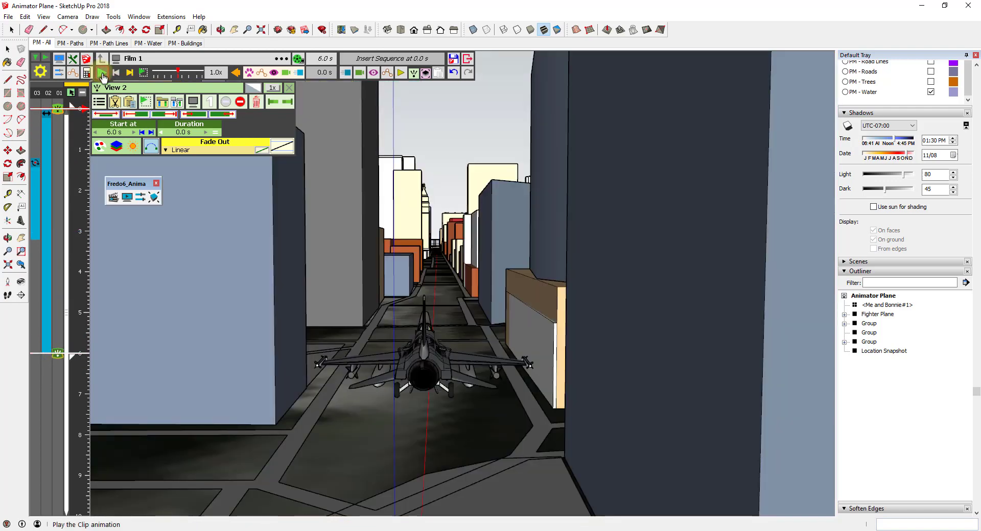
pyautogui.click(101, 72)
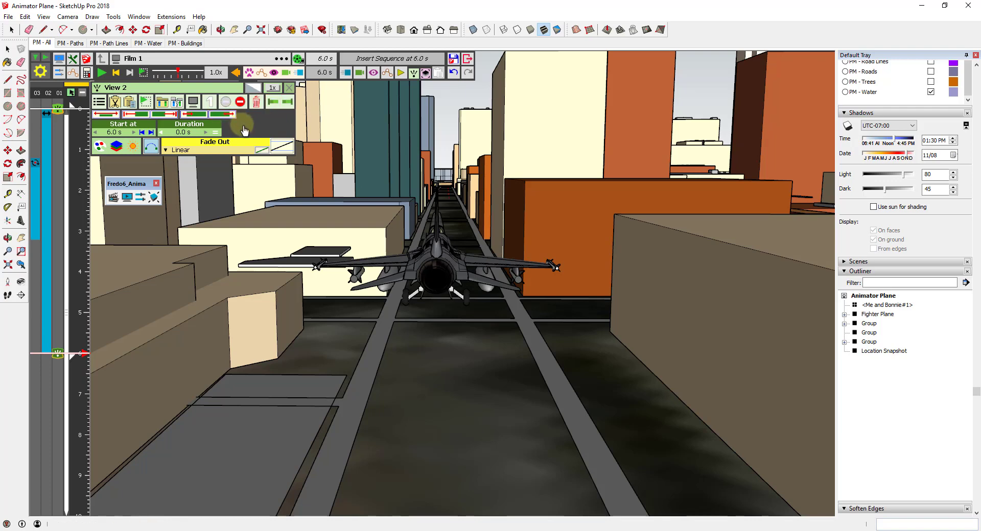
# Step: Open the film's video generation settings with MOV output switched off, and preview a test image
pyautogui.click(298, 63)
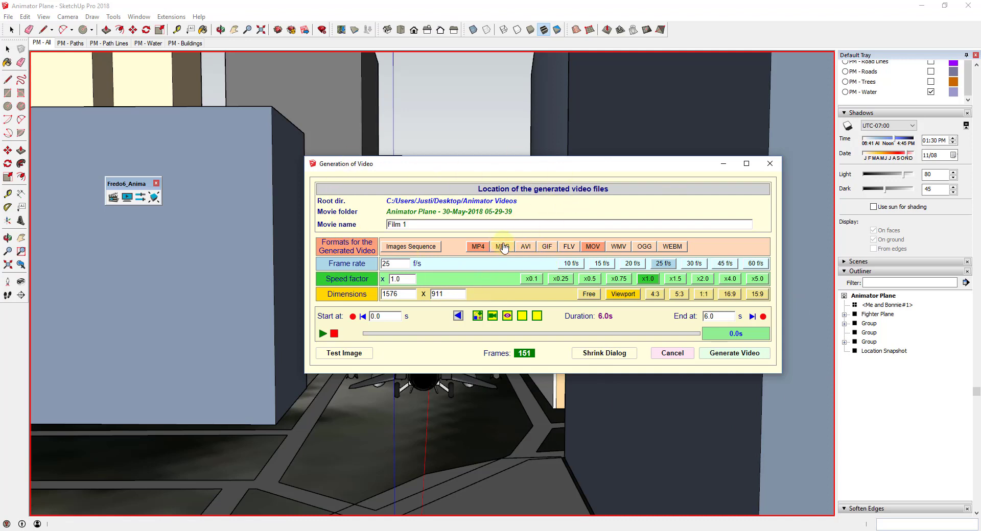
pyautogui.click(590, 248)
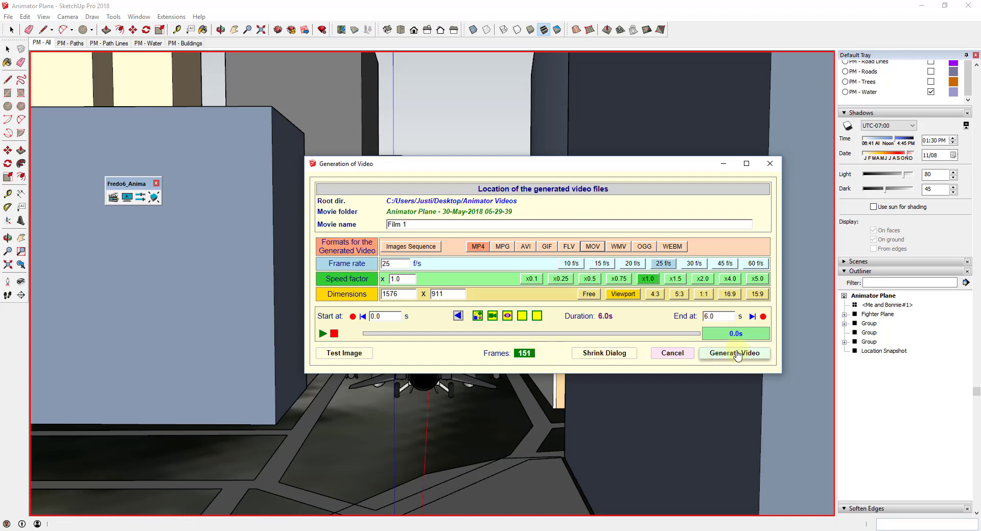
pyautogui.click(353, 356)
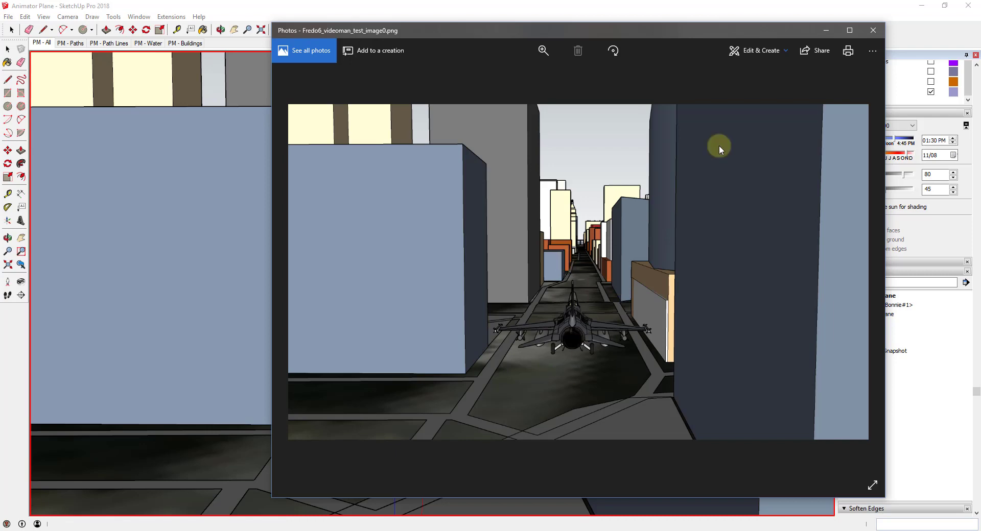
pyautogui.click(872, 30)
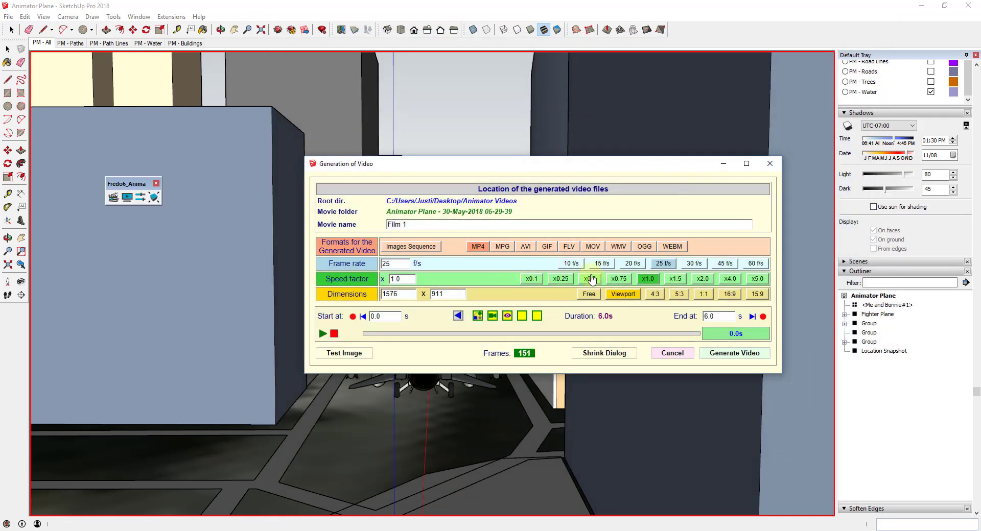
# Step: Generate the video at 30 f/s with the movie name "Plane Animation"
pyautogui.click(696, 264)
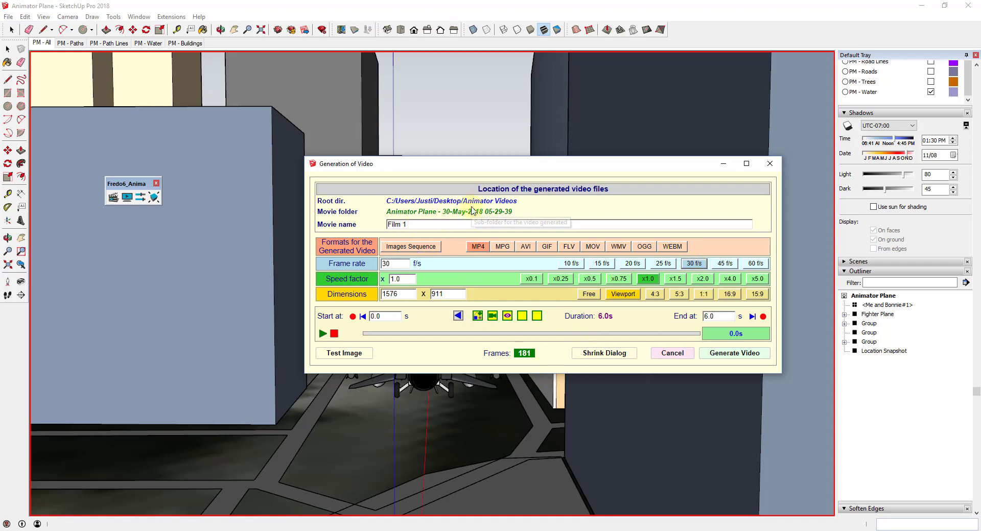
pyautogui.click(428, 225)
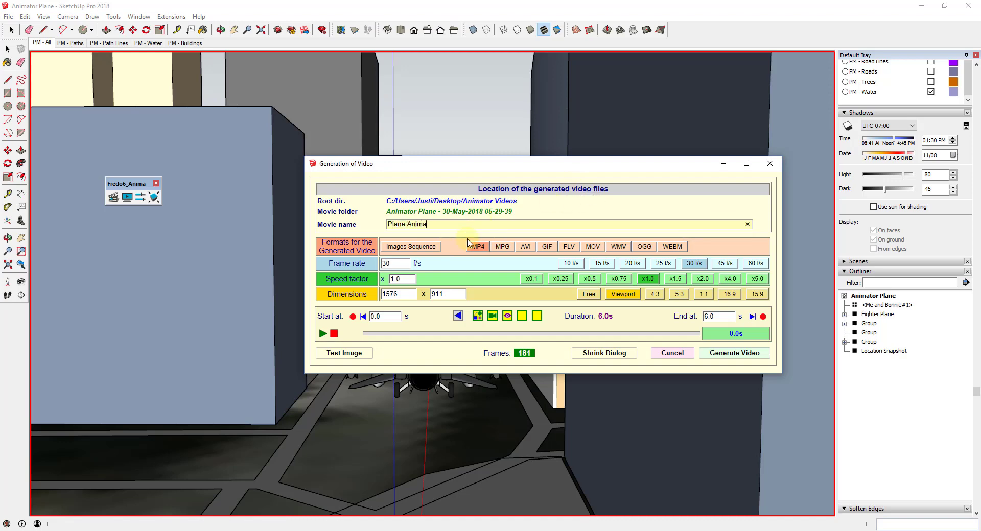
pyautogui.click(729, 355)
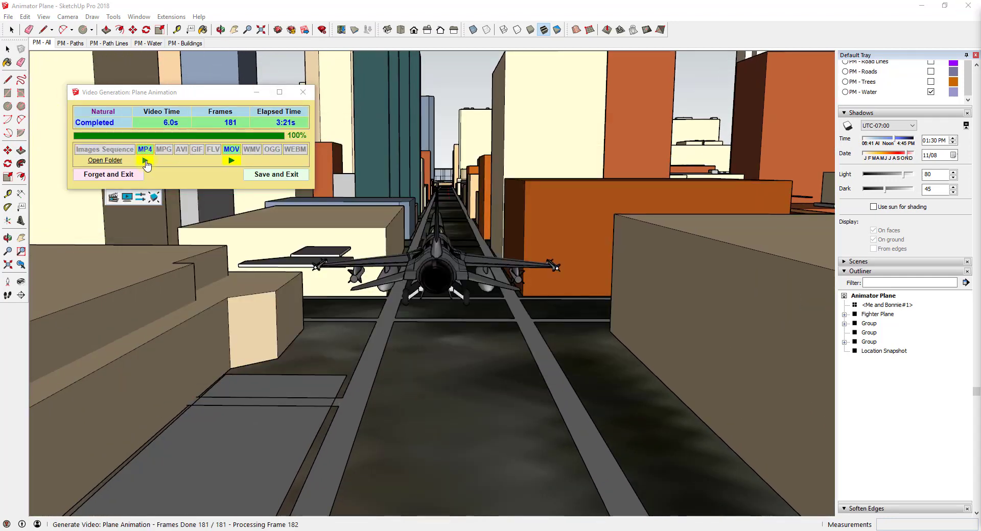
# Step: Open the folder of the generated video and show its files in Details view
pyautogui.click(105, 161)
pyautogui.scroll(-5, 659, 356)
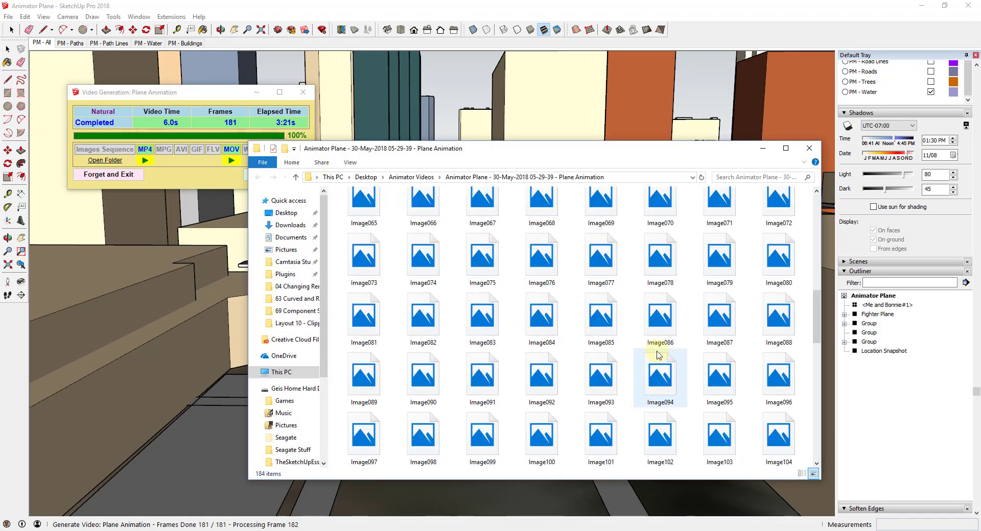
pyautogui.scroll(-7, 659, 356)
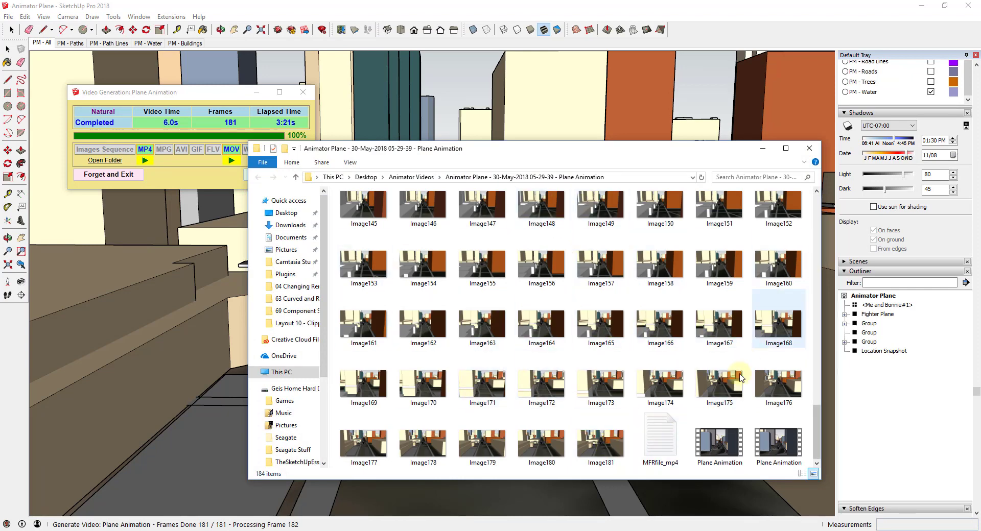
pyautogui.rightClick(808, 385)
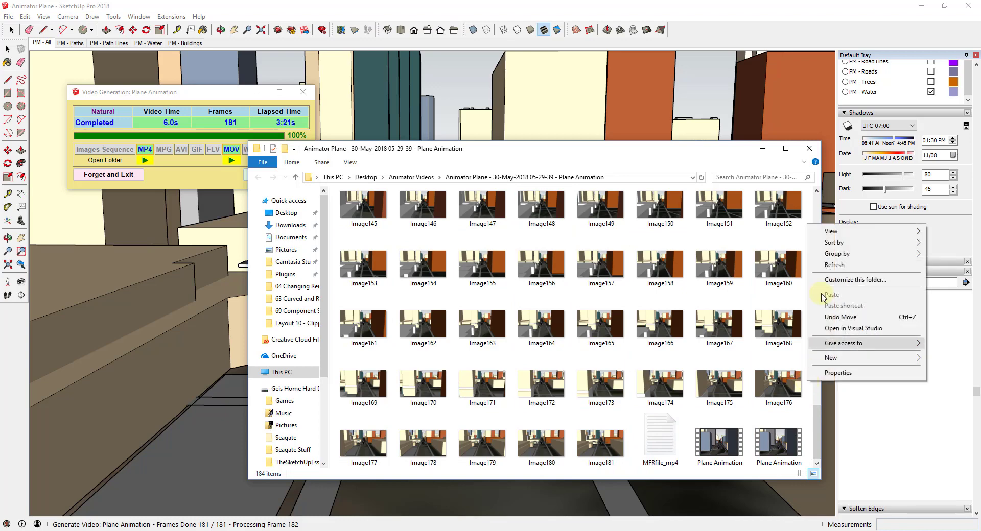
pyautogui.moveTo(828, 234)
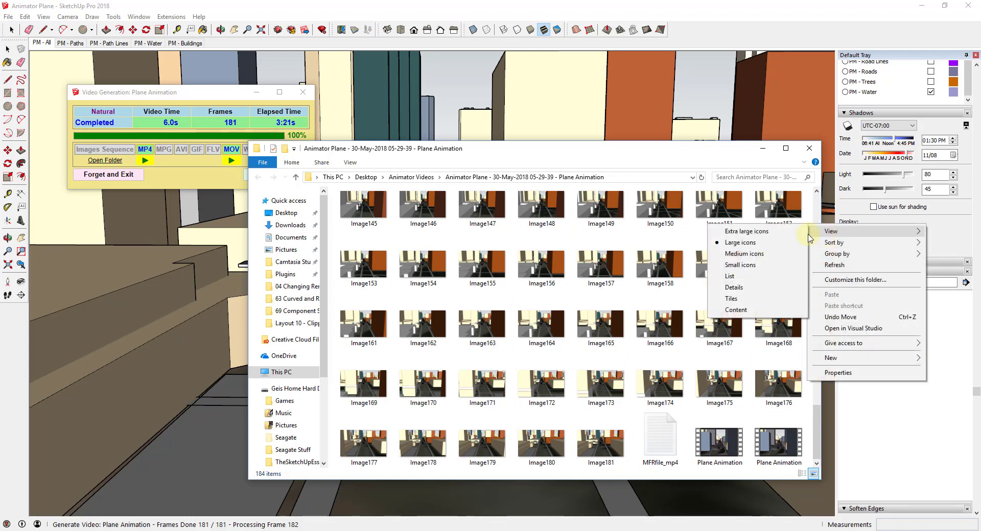
pyautogui.click(743, 292)
# Step: Play the Plane Animation MP4 file from the end of the file list
pyautogui.scroll(-10, 623, 317)
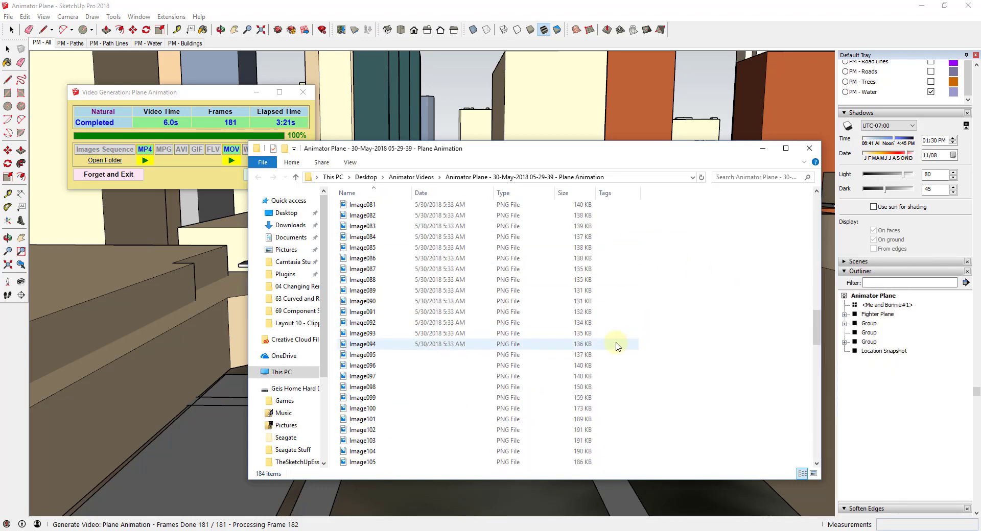
pyautogui.scroll(-14, 594, 346)
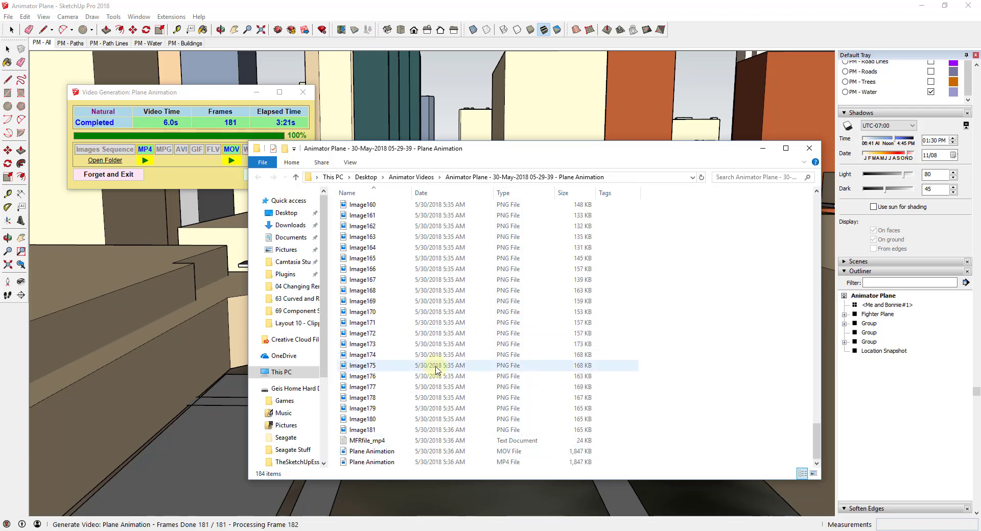
pyautogui.doubleClick(372, 462)
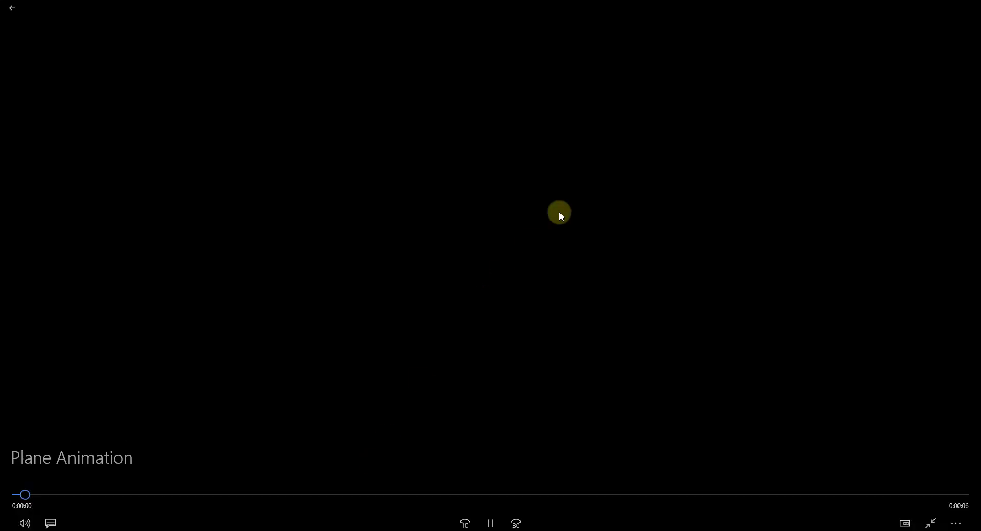